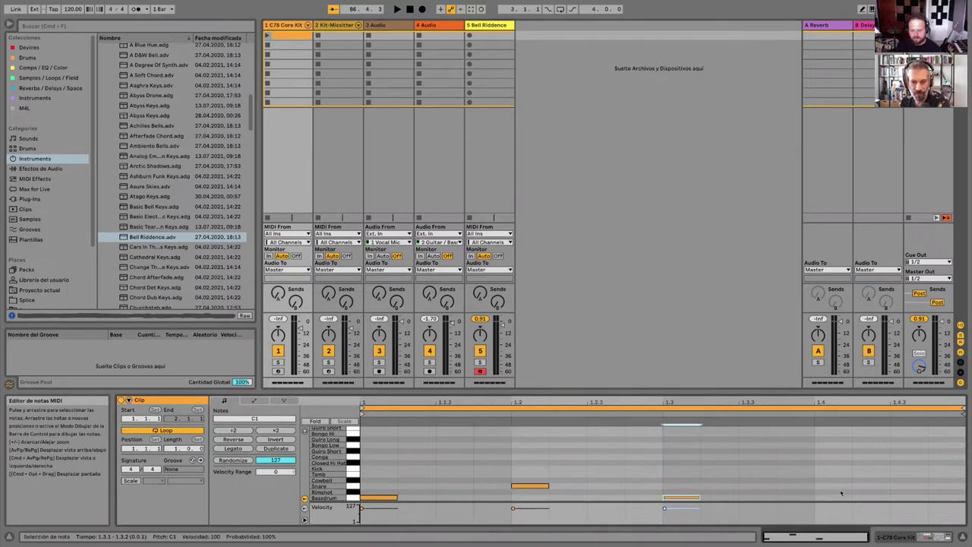
# Add a Snare note on beat 1.4 of the C78 Core Kit clip and launch the clip.
pyautogui.click(834, 486)
pyautogui.click(266, 36)
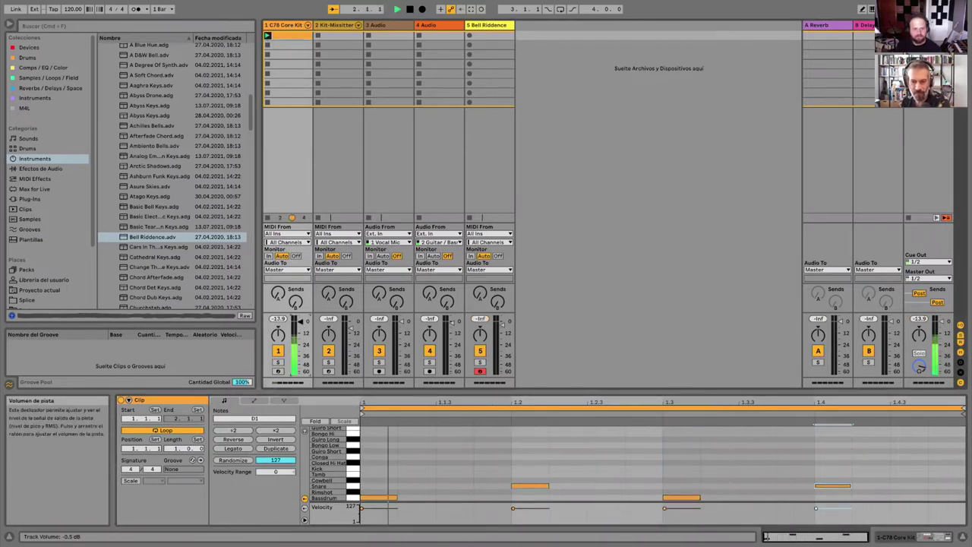
# Create a MIDI clip in the first Kit-Mixsitter slot and draw a run of sixteenth notes around the Simple OH row.
pyautogui.doubleClick(333, 36)
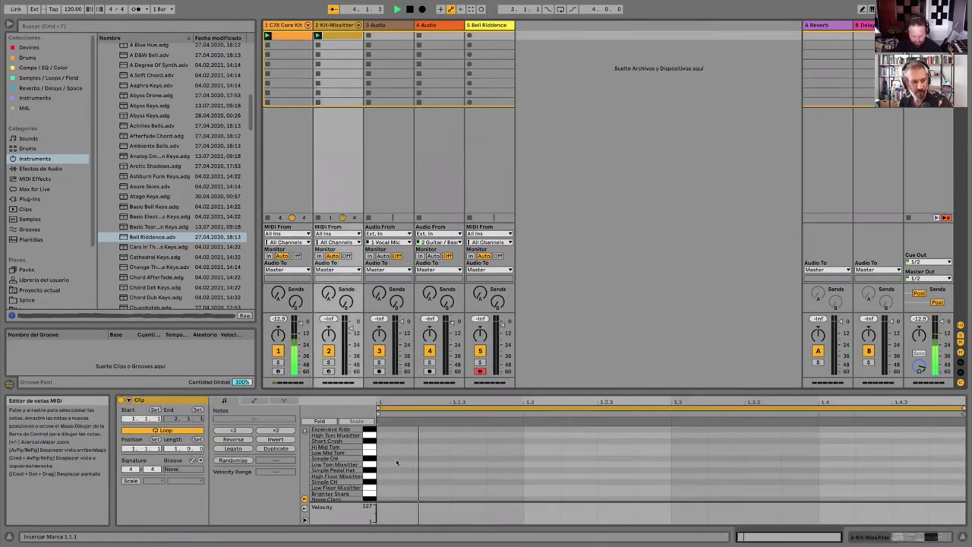
pyautogui.press('b')
pyautogui.moveTo(380, 459); pyautogui.dragTo(857, 458)
# Move all the Simple OH and Low Tom Mixsitter notes down to the Simple CH row.
pyautogui.click(365, 460)
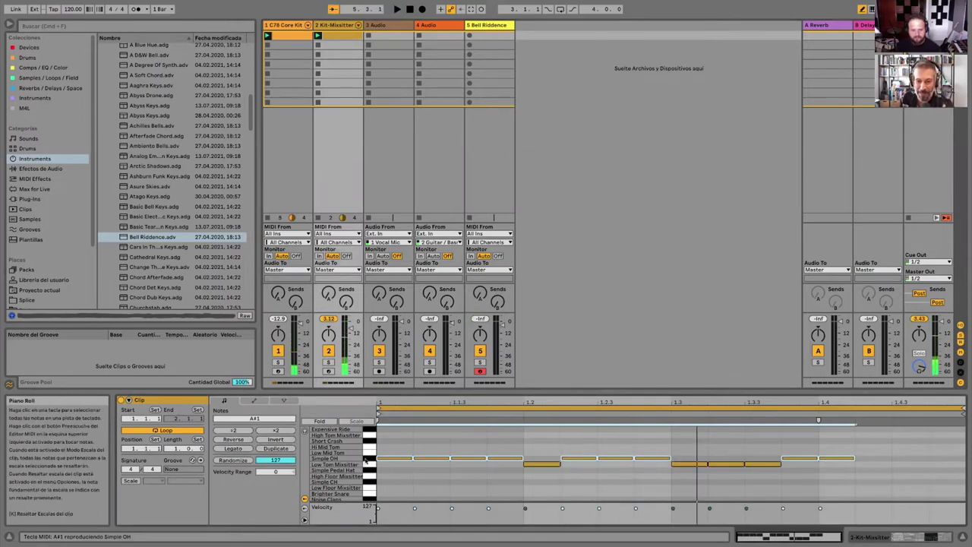
pyautogui.press('Down')
pyautogui.press('Down')
pyautogui.press('Down')
pyautogui.press('Down')
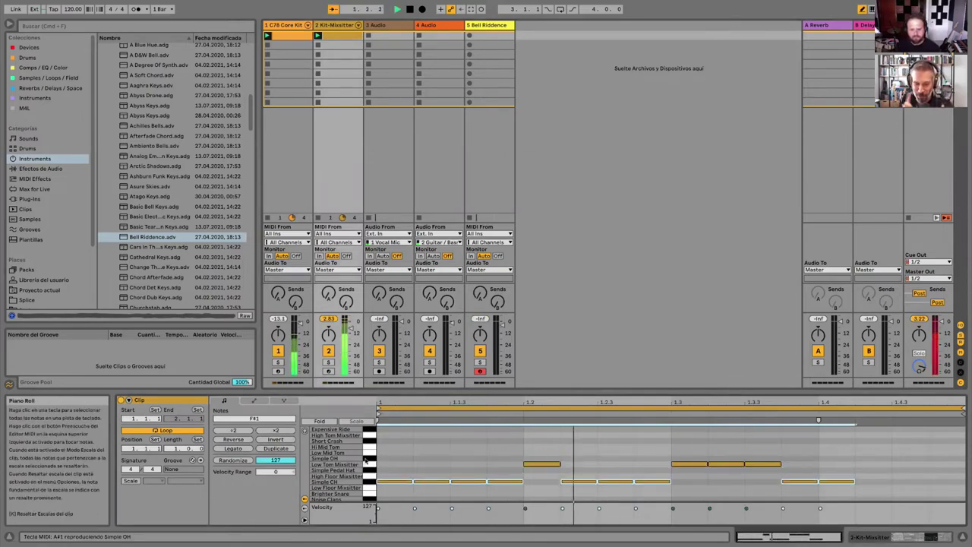
pyautogui.click(371, 465)
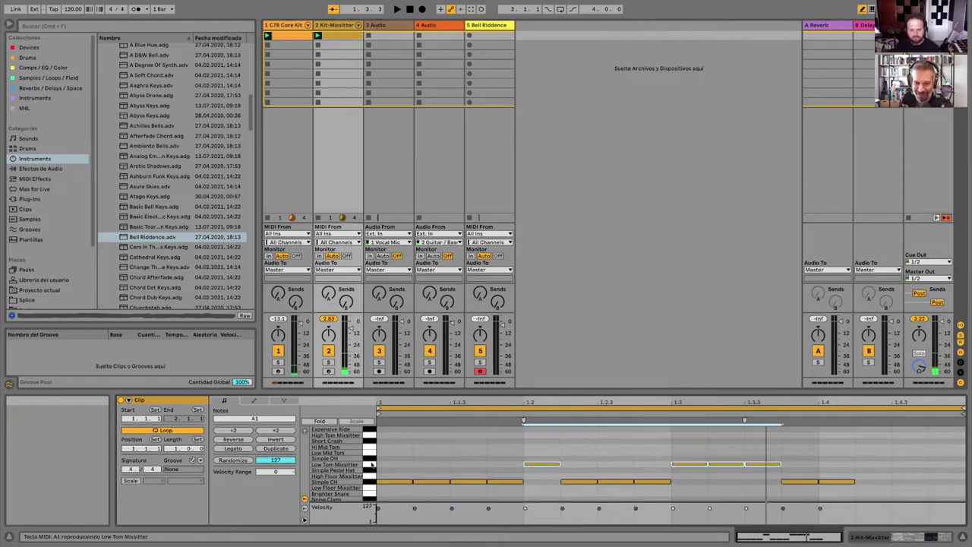
pyautogui.press('Down')
pyautogui.press('Down')
pyautogui.press('Down')
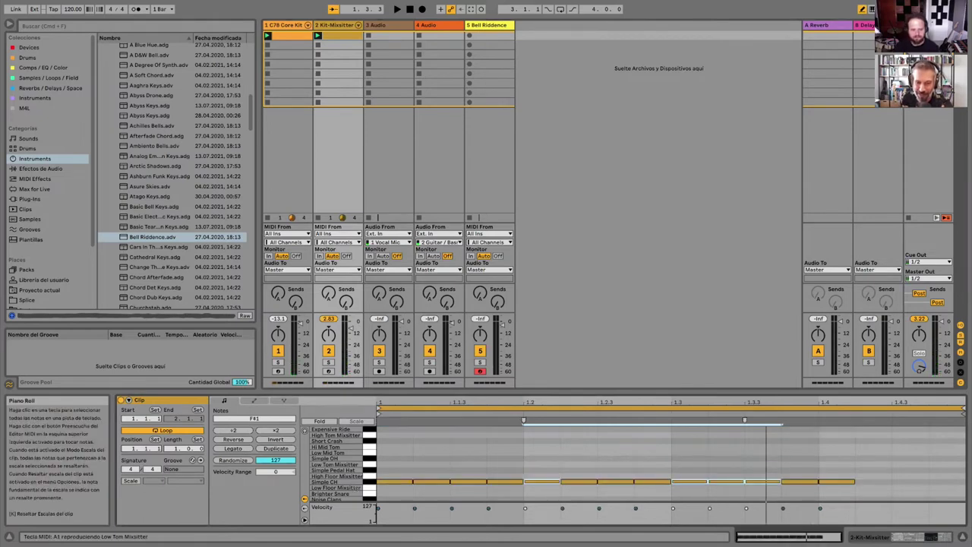
# Stop the Kit-Mixsitter clip, set the tempo to 106 BPM and play the C78 Core Kit beat alone.
pyautogui.click(318, 46)
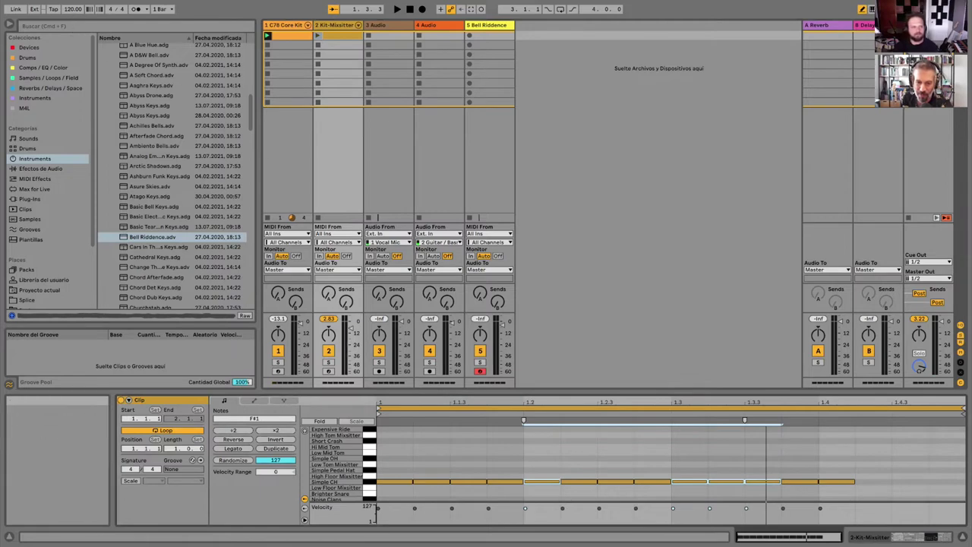
pyautogui.moveTo(73, 9); pyautogui.dragTo(73, 17)
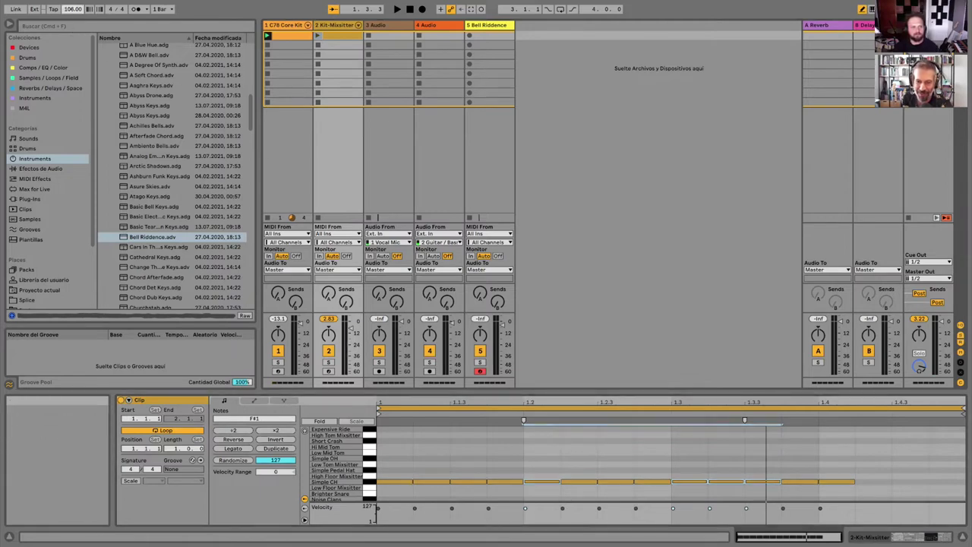
pyautogui.press('space')
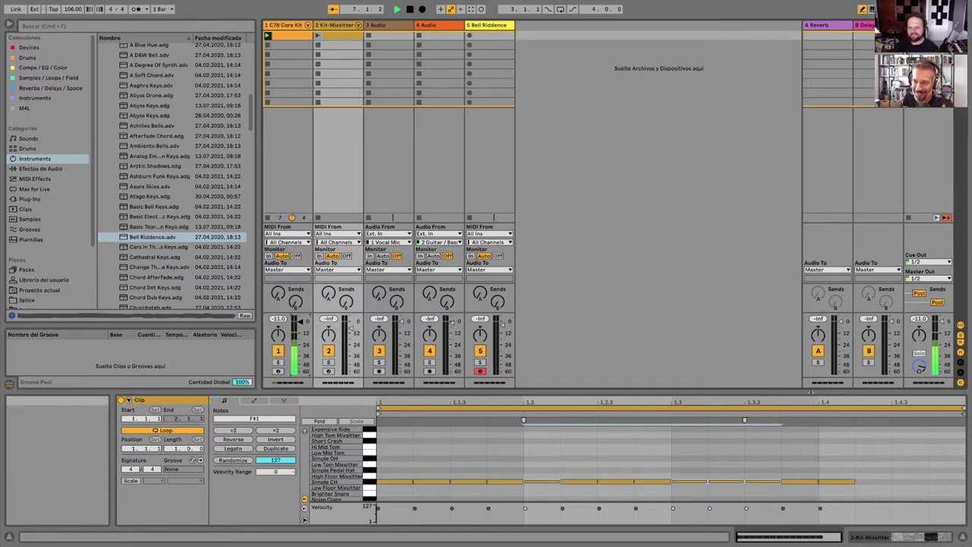
# Draw the missing Simple CH notes up to the end of the bar and launch the Kit-Mixsitter clip with the C78 beat.
pyautogui.moveTo(809, 398); pyautogui.dragTo(804, 362)
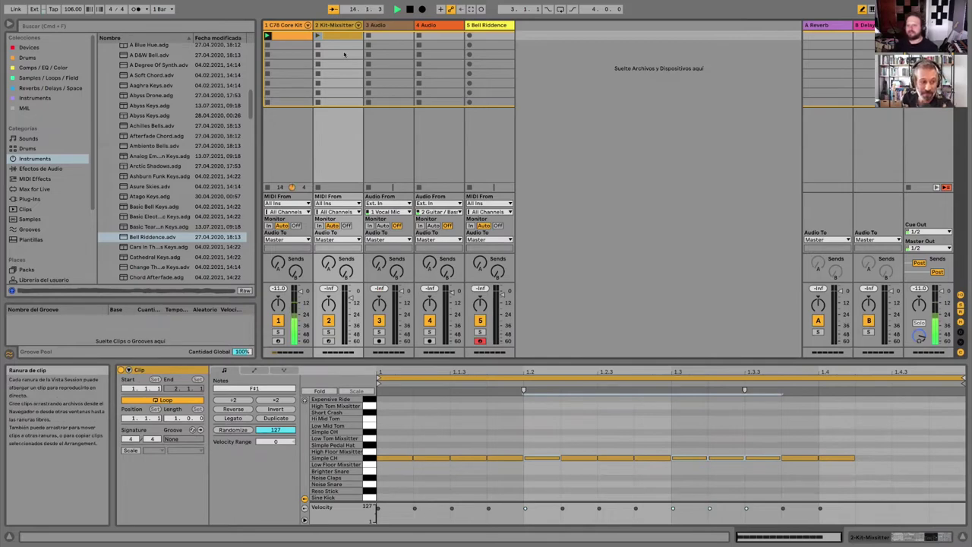
pyautogui.click(267, 45)
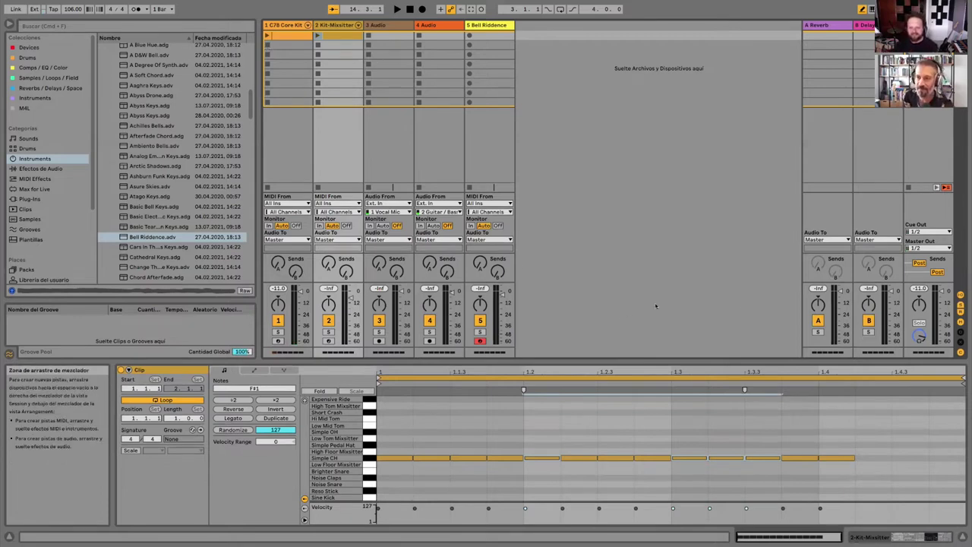
pyautogui.moveTo(870, 457); pyautogui.dragTo(946, 457)
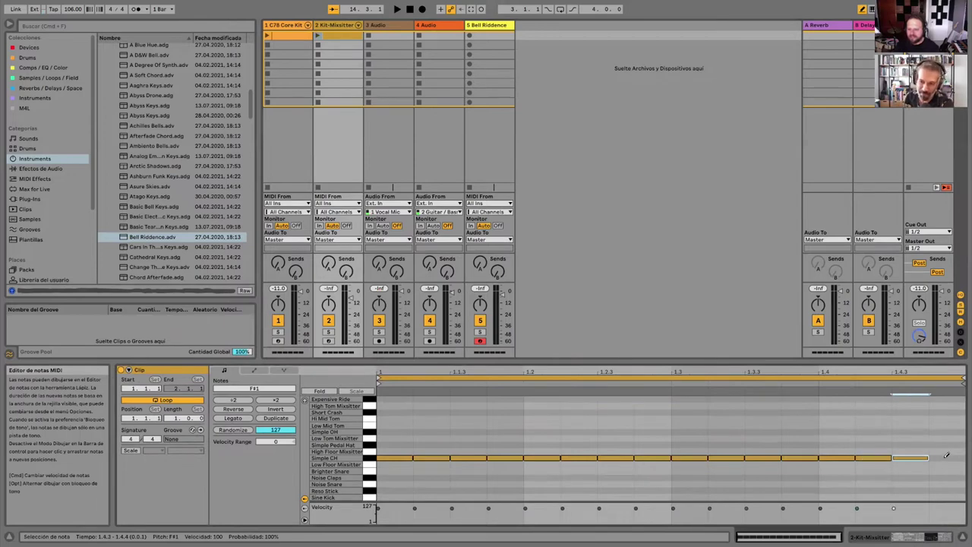
pyautogui.press('Left')
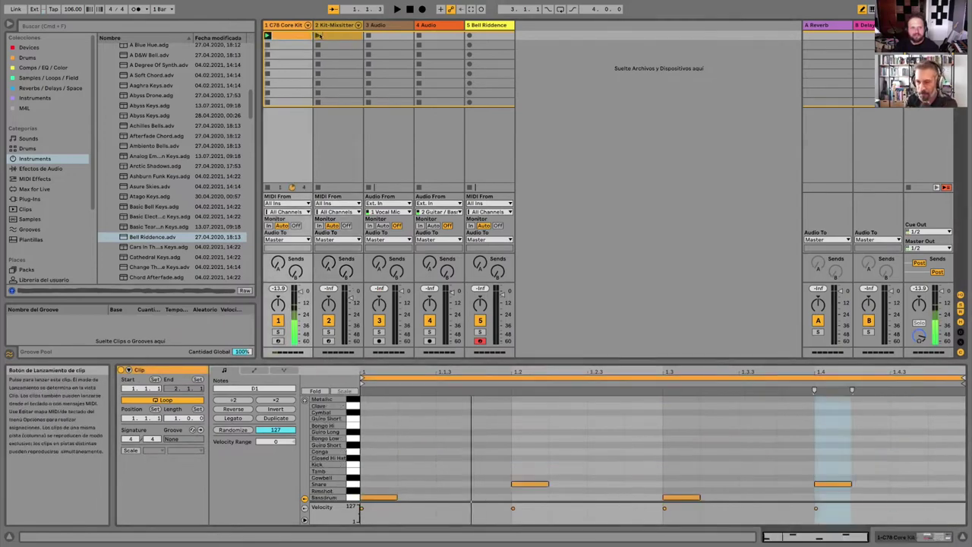
pyautogui.click(318, 35)
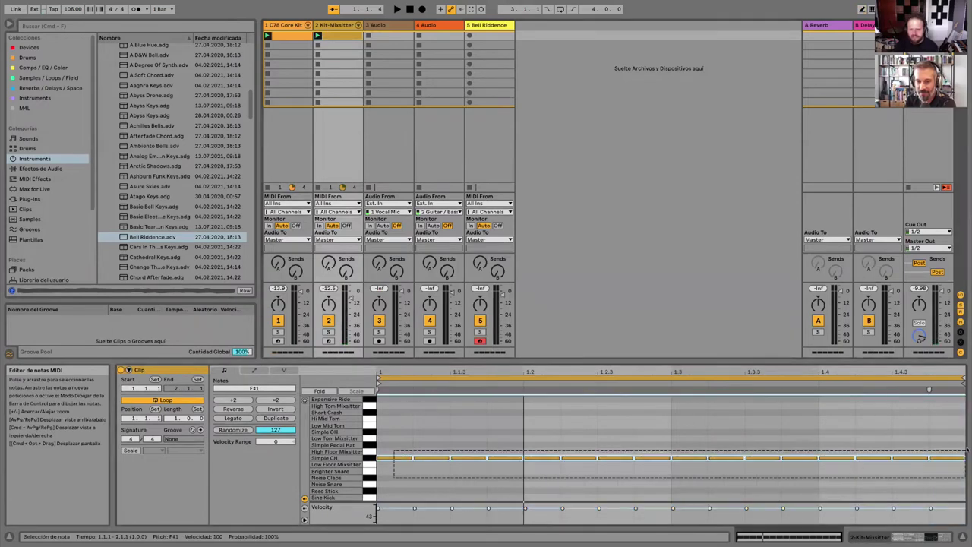
# Select all Simple CH notes and compress and re-expand them in time so they nearly fill the bar.
pyautogui.moveTo(927, 392)
pyautogui.mouseDown()
pyautogui.moveTo(855, 399)
pyautogui.moveTo(868, 399)
pyautogui.mouseUp()
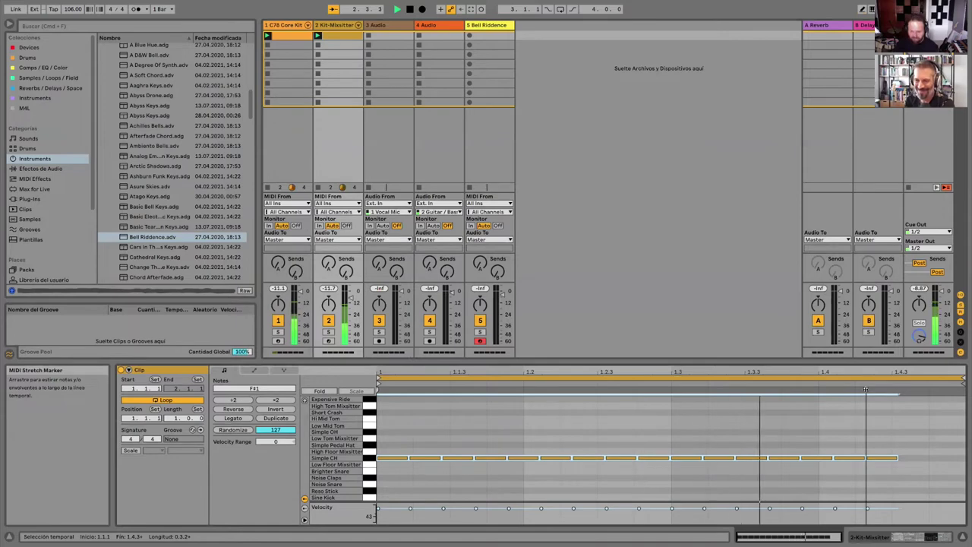
pyautogui.moveTo(866, 390)
pyautogui.mouseDown()
pyautogui.moveTo(905, 446)
pyautogui.moveTo(927, 445)
pyautogui.mouseUp()
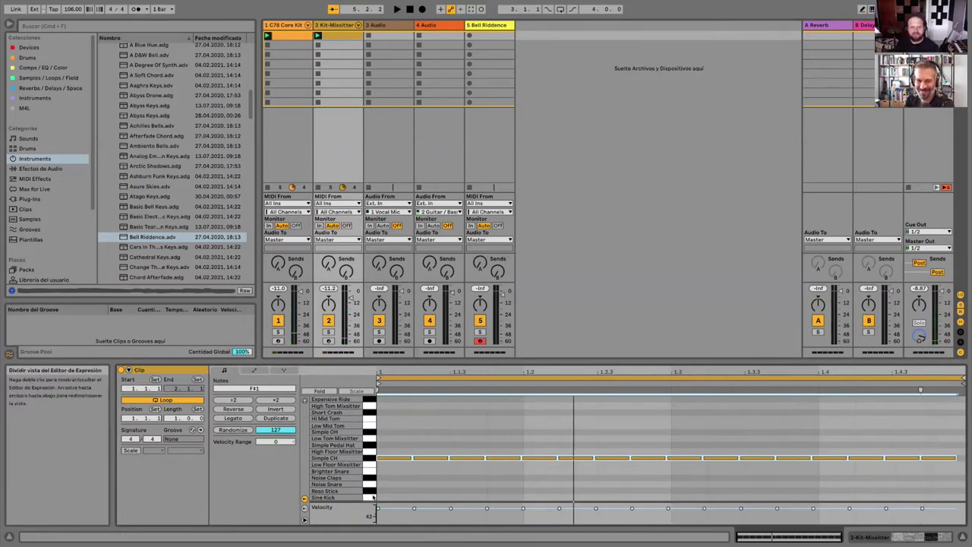
# Delete the fifth, ninth and twelfth Simple CH notes from the hi-hat pattern.
pyautogui.click(488, 484)
pyautogui.click(539, 457)
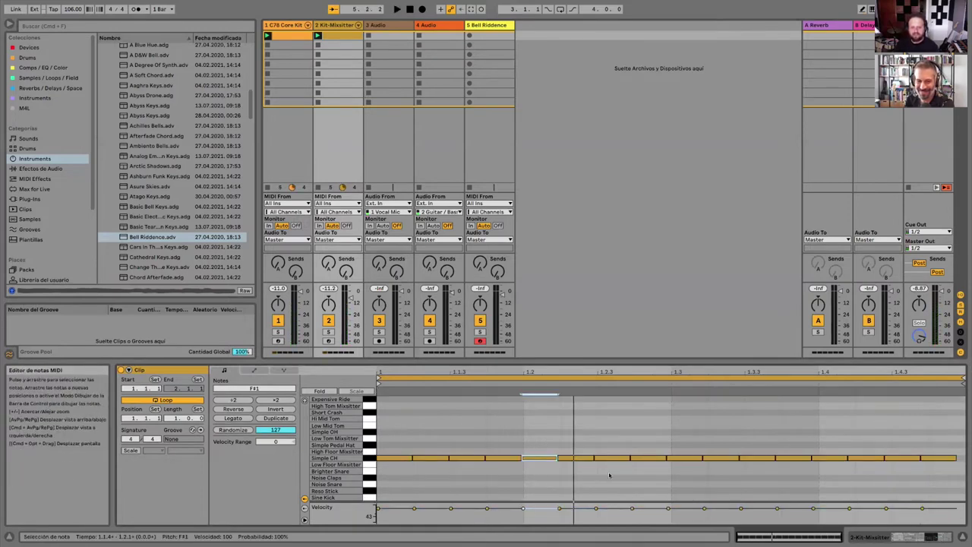
pyautogui.press('Delete')
pyautogui.click(687, 457)
pyautogui.press('Delete')
pyautogui.click(797, 457)
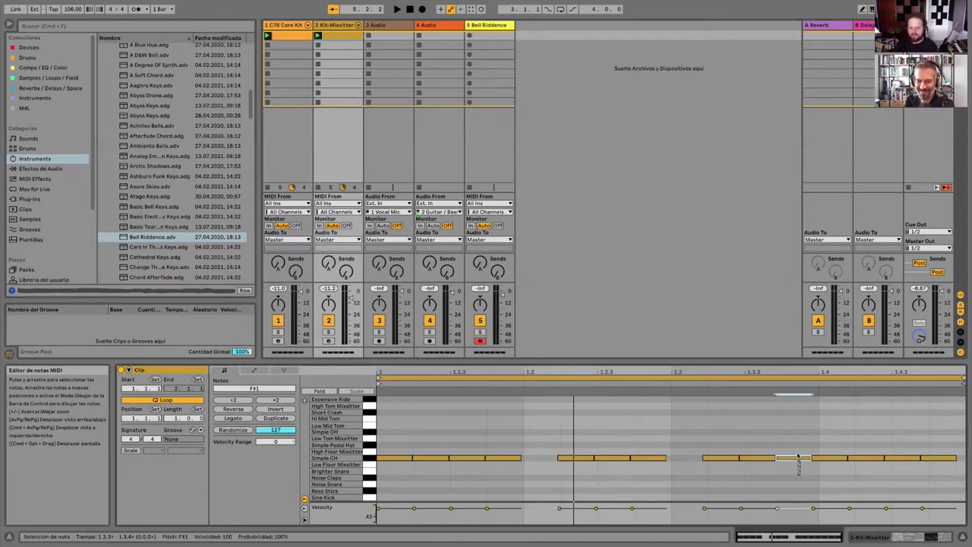
pyautogui.press('Delete')
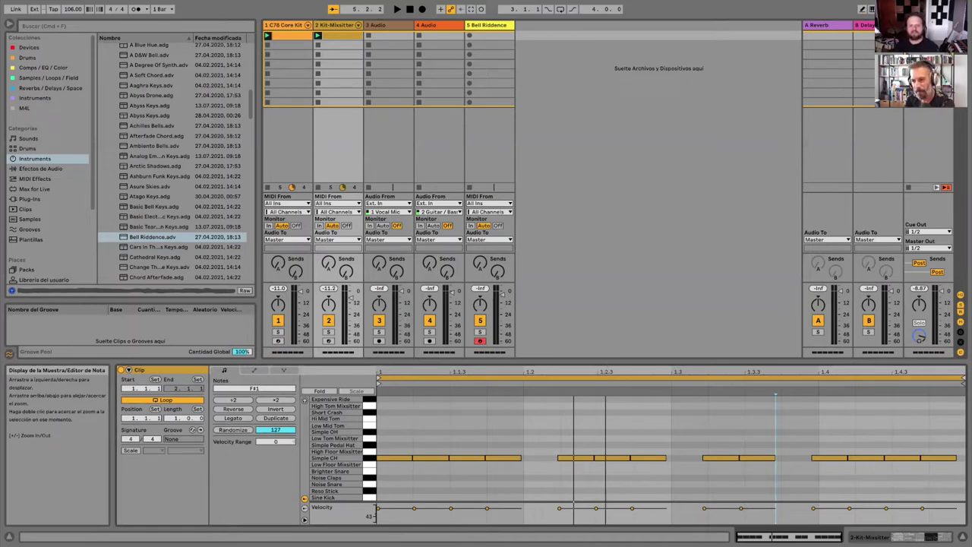
# Play the loop, select all Simple CH notes and stretch them in time past the end of the bar.
pyautogui.moveTo(610, 360); pyautogui.dragTo(610, 353)
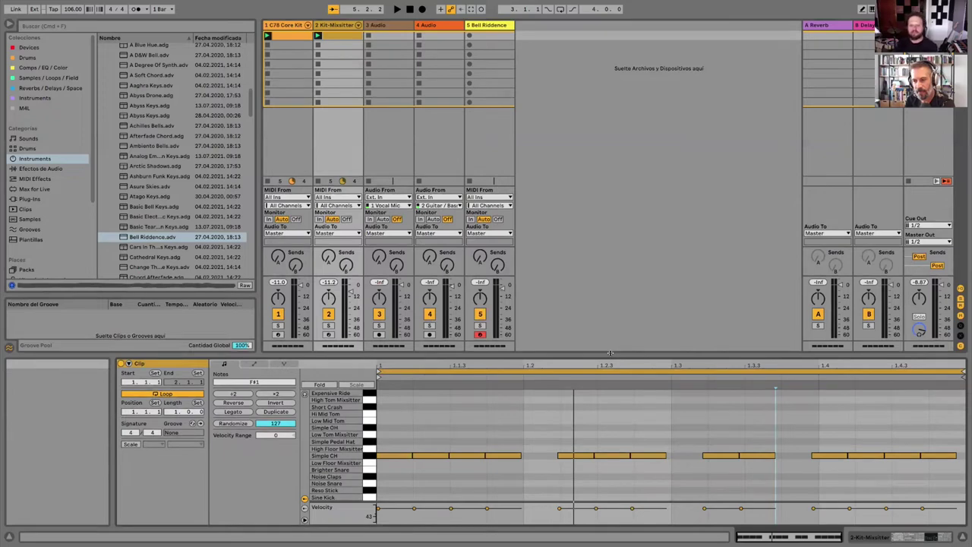
pyautogui.press('space')
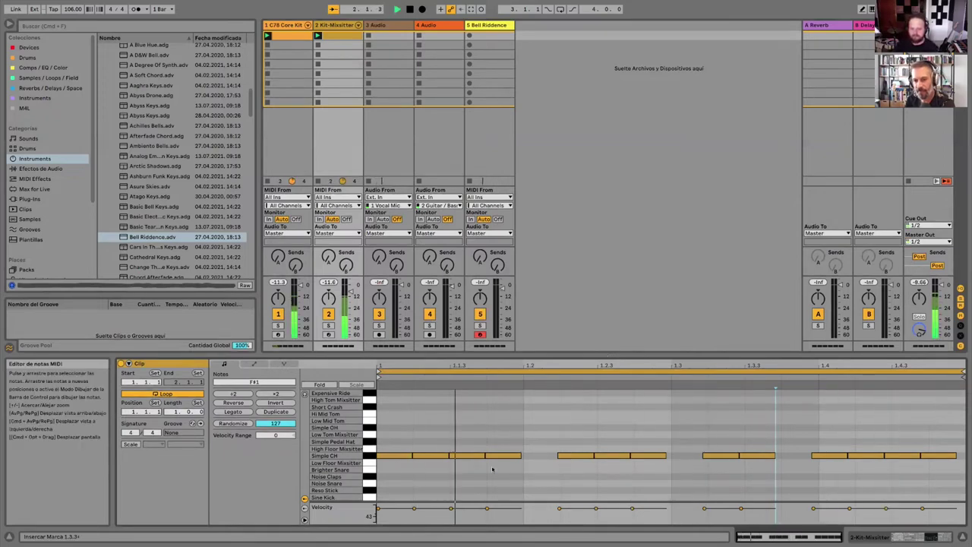
pyautogui.click(370, 457)
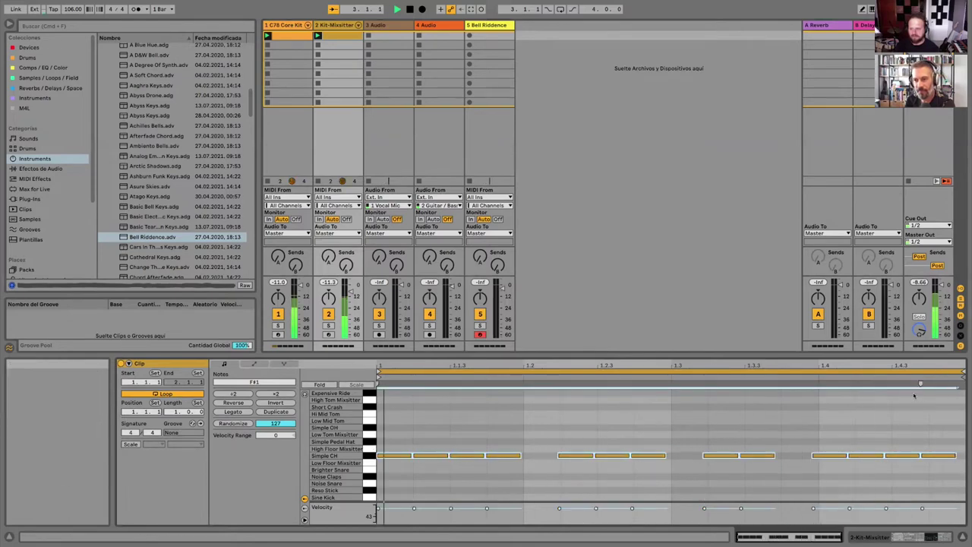
pyautogui.moveTo(920, 384)
pyautogui.mouseDown()
pyautogui.moveTo(884, 385)
pyautogui.moveTo(934, 421)
pyautogui.mouseUp()
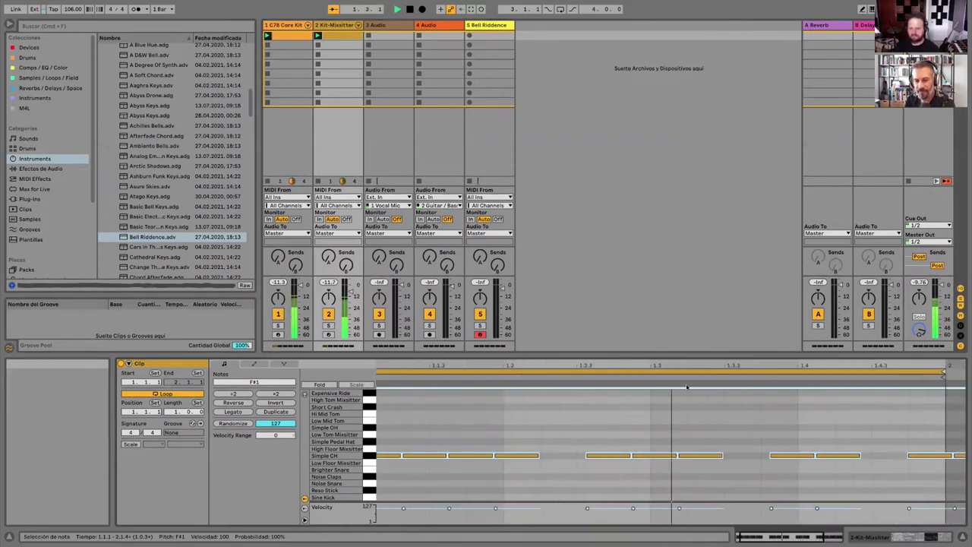
pyautogui.hscroll(3, 684, 456)
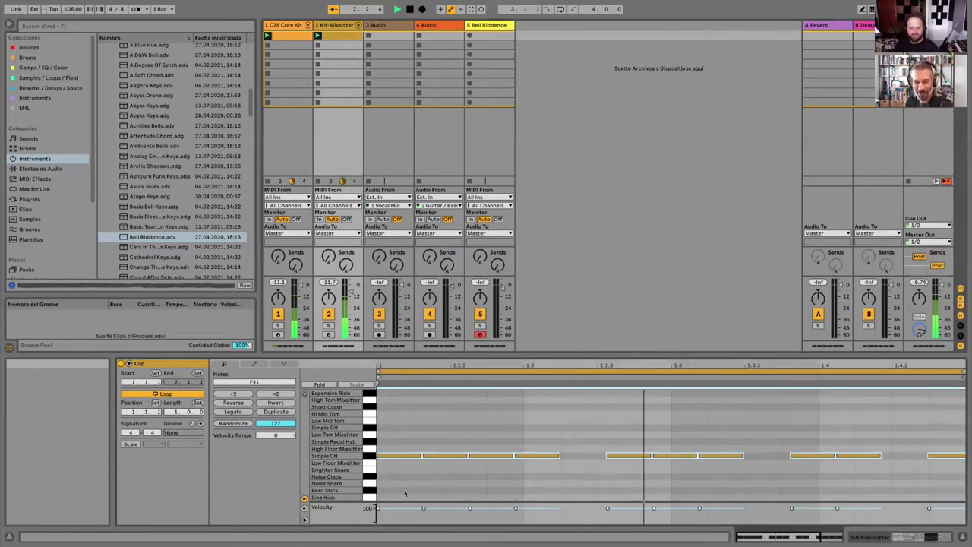
# Stop playback, show the Chance lane beneath Velocity and enlarge it to edit note probabilities.
pyautogui.press('space')
pyautogui.click(305, 509)
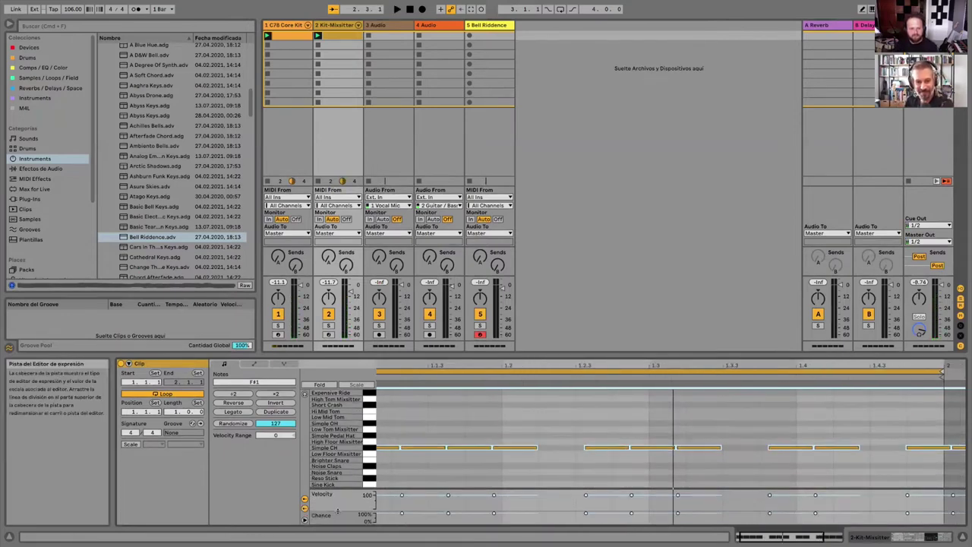
pyautogui.click(337, 514)
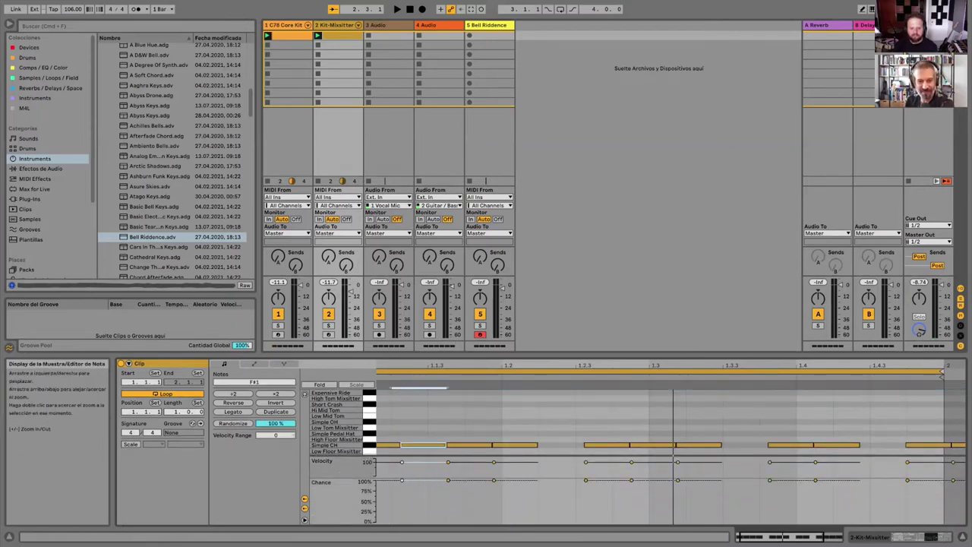
pyautogui.scroll(-2, 401, 486)
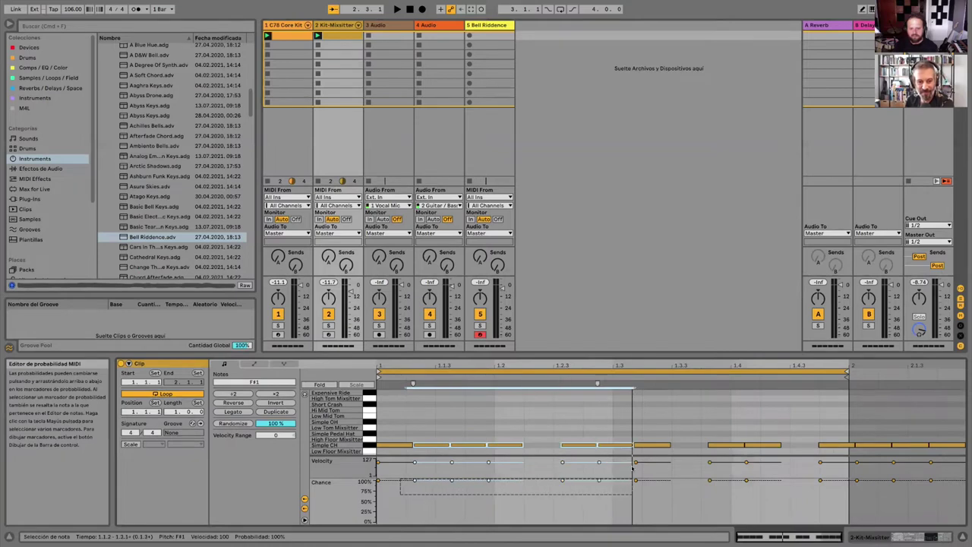
# Lower the chance of six Simple CH notes inside the loop, with the third note at 62%, and play the result.
pyautogui.click(449, 481)
pyautogui.moveTo(456, 480)
pyautogui.mouseDown()
pyautogui.moveTo(456, 507)
pyautogui.moveTo(453, 495)
pyautogui.mouseUp()
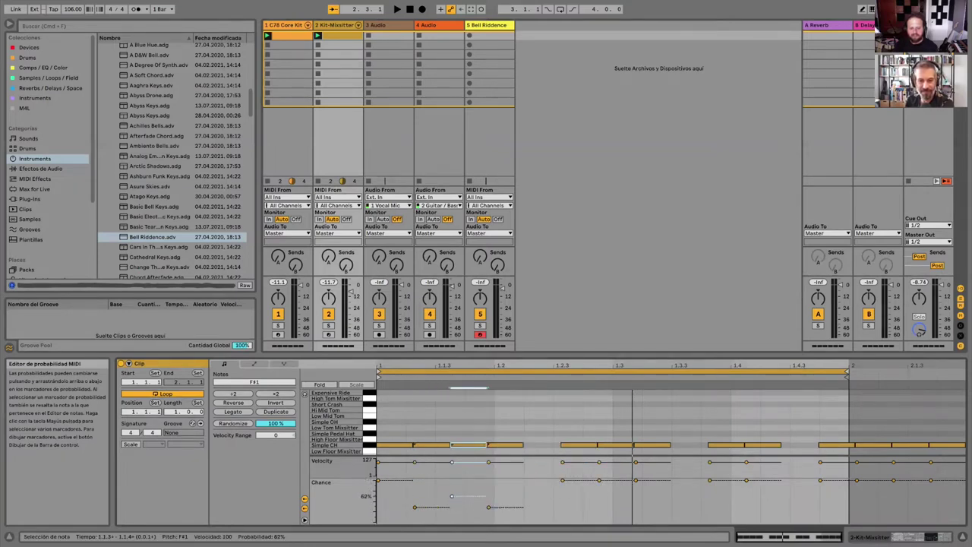
pyautogui.click(600, 481)
pyautogui.moveTo(635, 481); pyautogui.dragTo(636, 499)
pyautogui.click(746, 481)
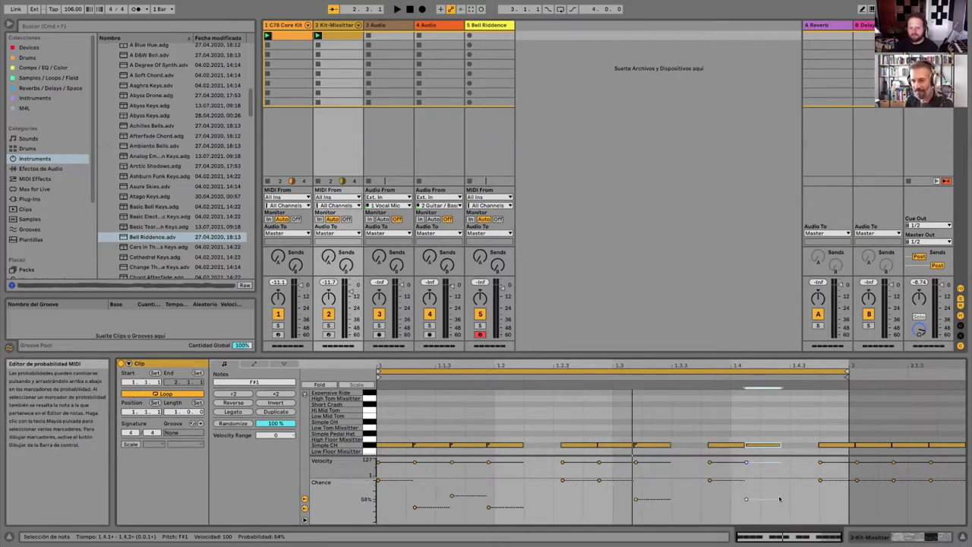
pyautogui.click(821, 481)
pyautogui.moveTo(779, 499); pyautogui.dragTo(821, 493)
pyautogui.press('space')
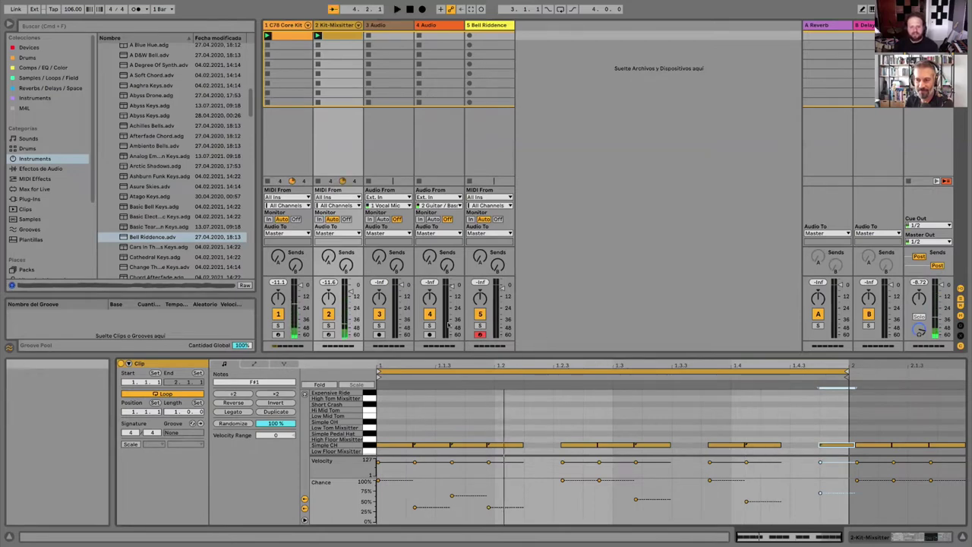
# Show the Kit-Mixsitter track's devices and select the Simple CH pad in the drum rack.
pyautogui.click(340, 25)
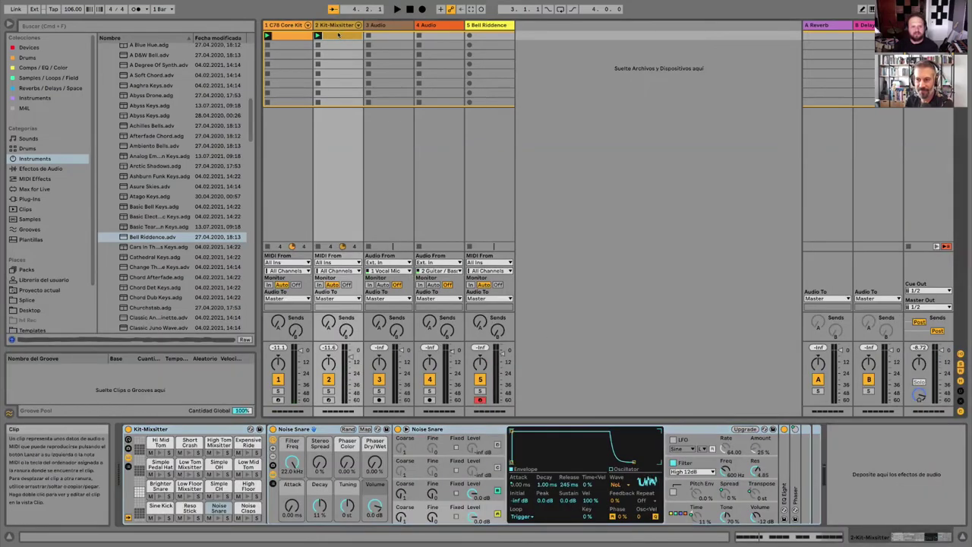
pyautogui.click(339, 35)
pyautogui.click(340, 26)
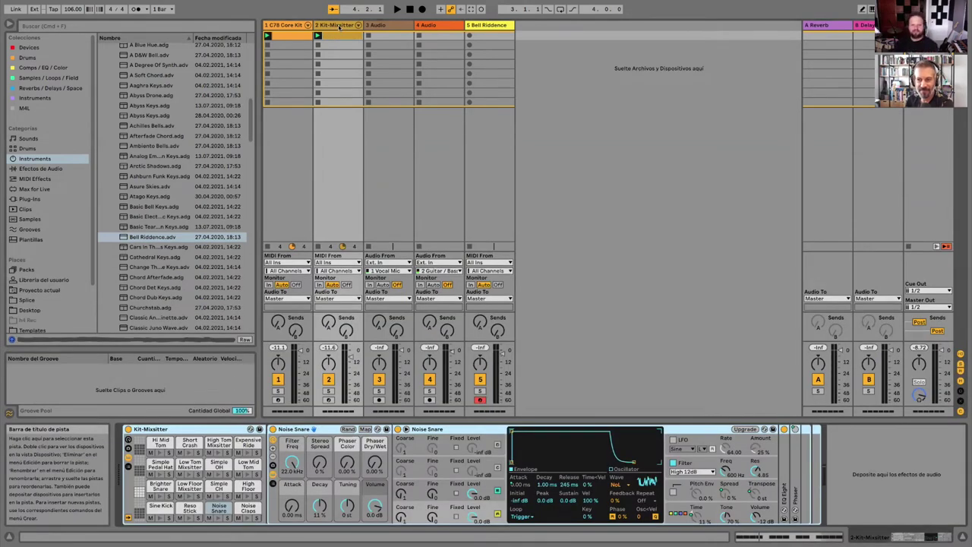
pyautogui.click(221, 487)
pyautogui.click(220, 487)
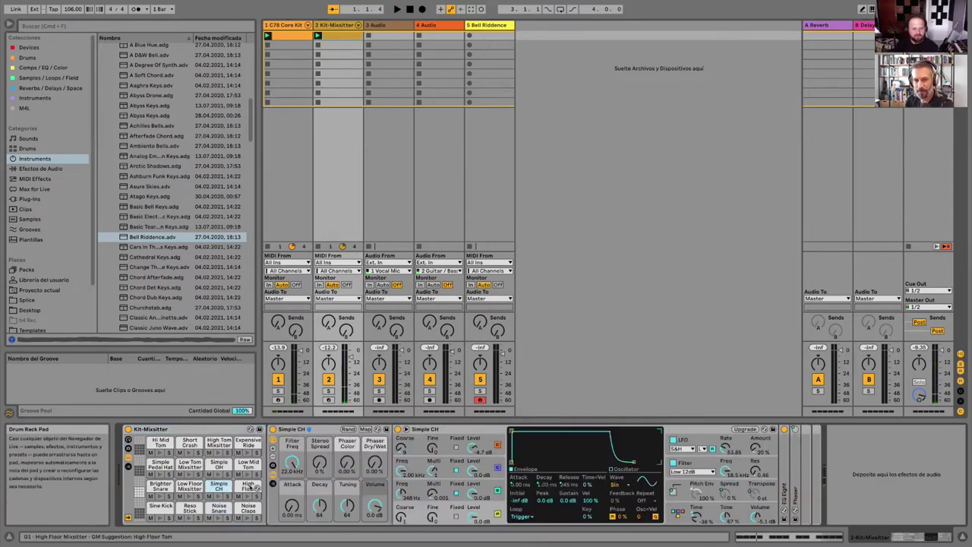
# Add the Random MIDI effect to the Simple CH pad, ahead of its instrument.
pyautogui.click(35, 179)
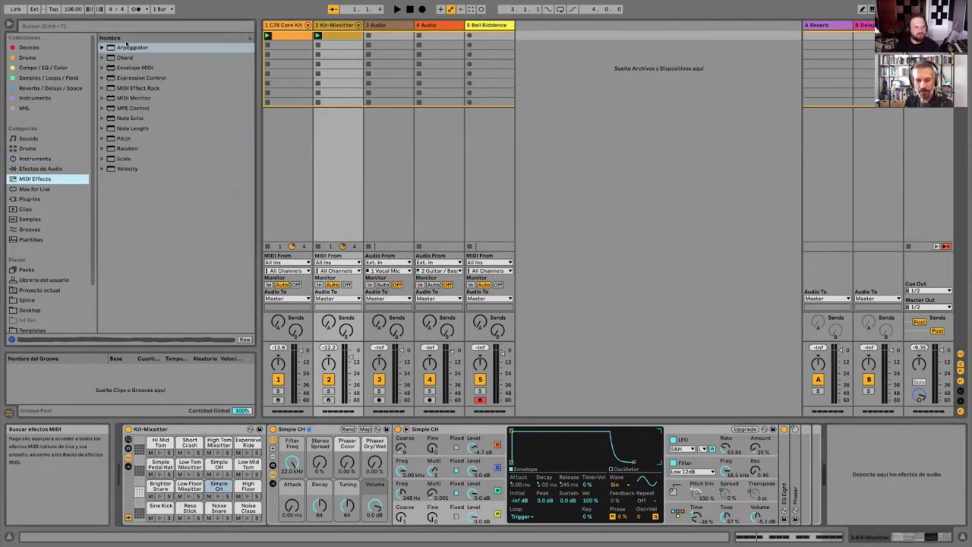
pyautogui.click(125, 149)
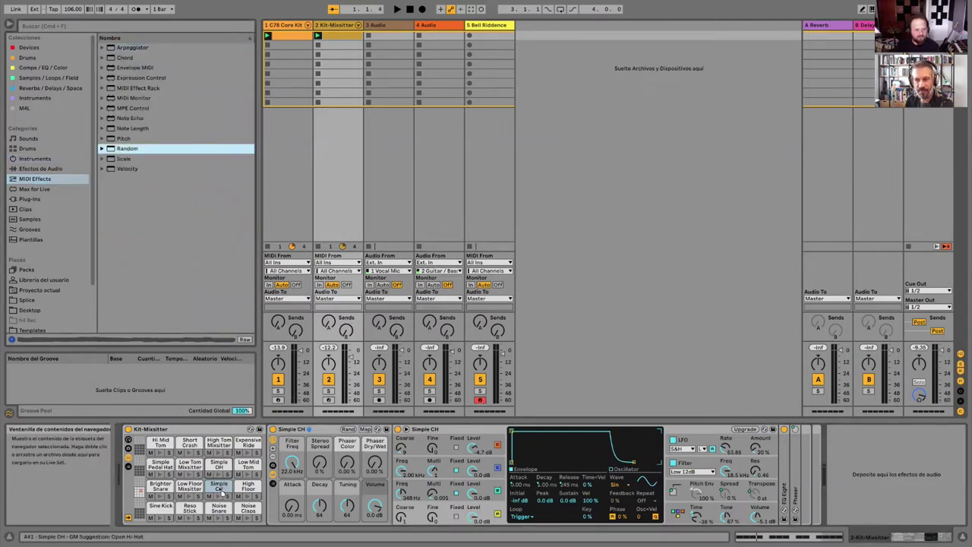
pyautogui.moveTo(218, 487); pyautogui.dragTo(218, 486)
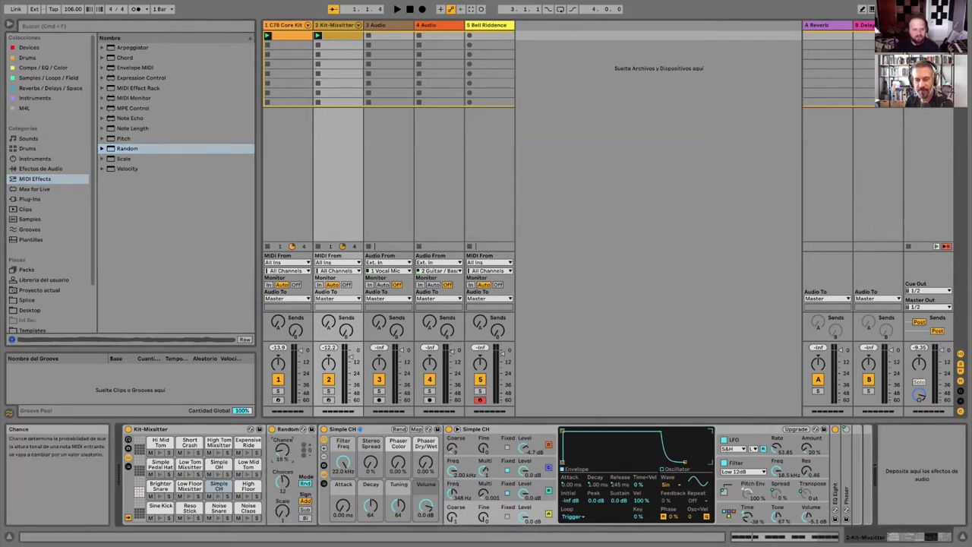
# Play the loop briefly and set the Random effect's Chance to 71%.
pyautogui.press('space')
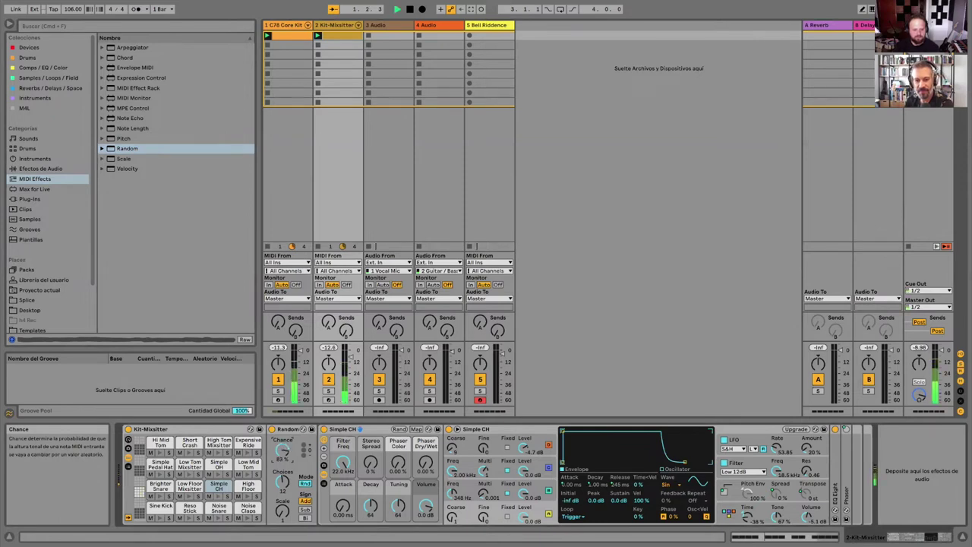
pyautogui.press('space')
pyautogui.moveTo(282, 450); pyautogui.dragTo(283, 465)
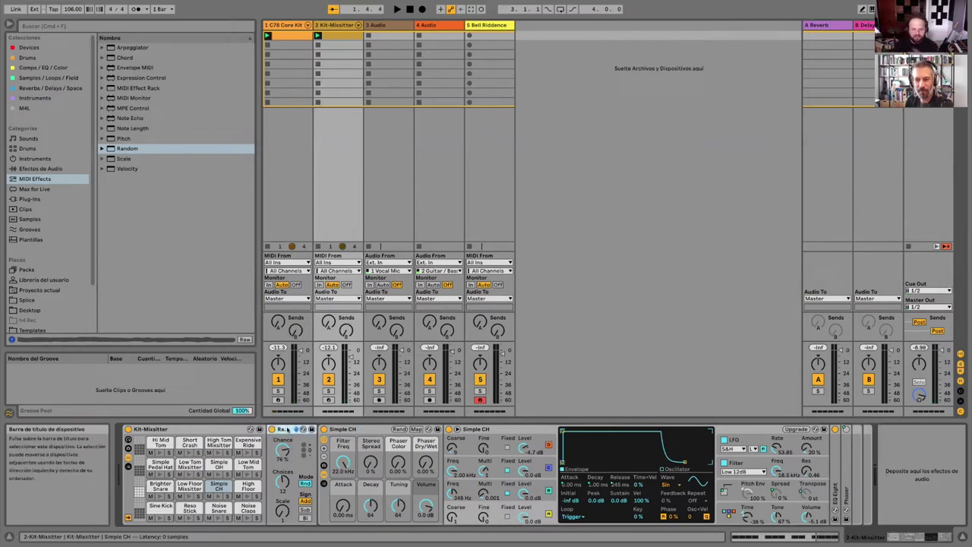
pyautogui.moveTo(282, 450); pyautogui.dragTo(282, 444)
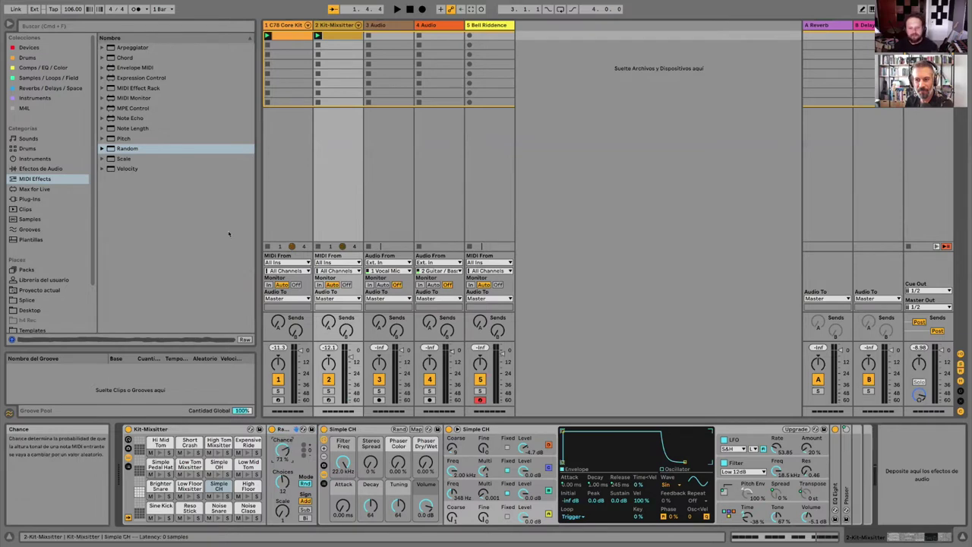
# Add an LFO audio effect after the Simple CH instrument in the pad's device chain.
pyautogui.click(44, 169)
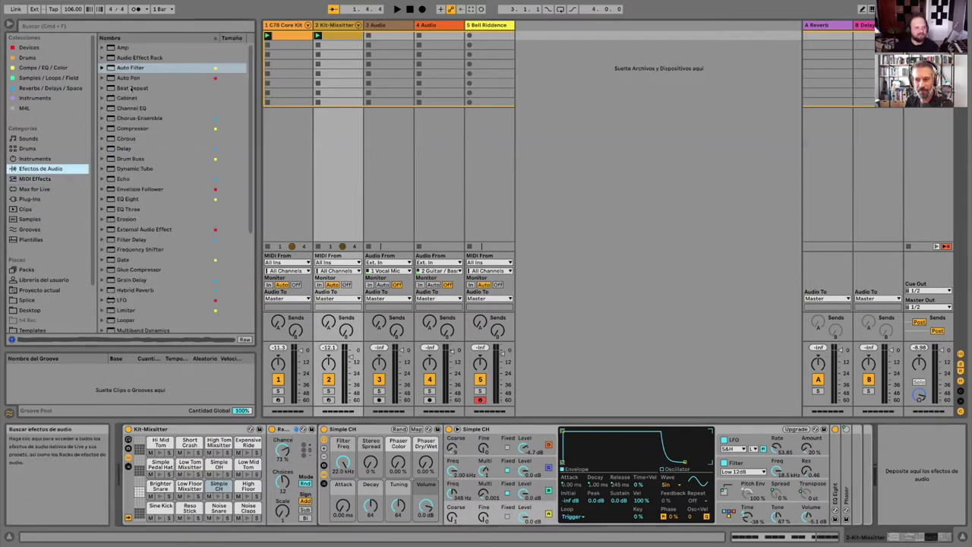
pyautogui.scroll(-3, 121, 265)
pyautogui.click(121, 265)
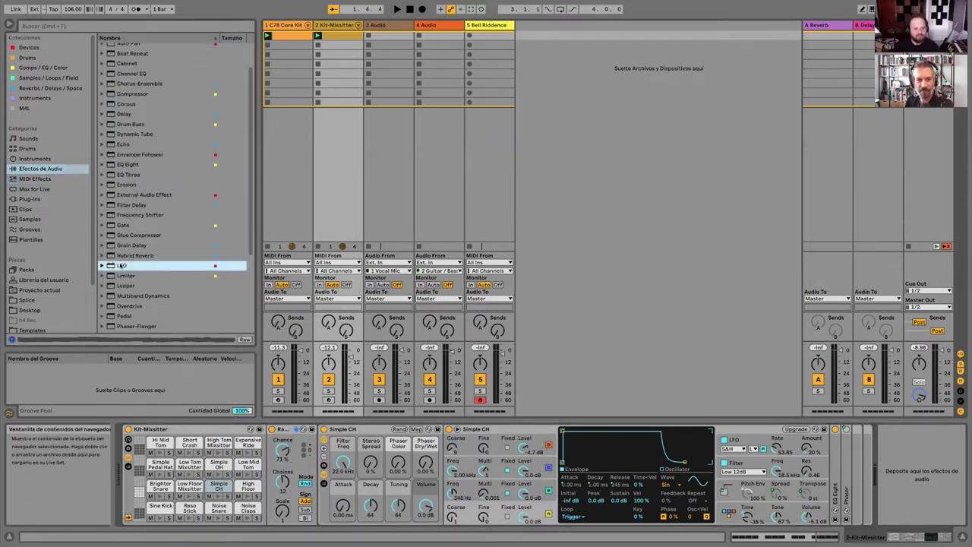
pyautogui.moveTo(757, 464); pyautogui.dragTo(829, 471)
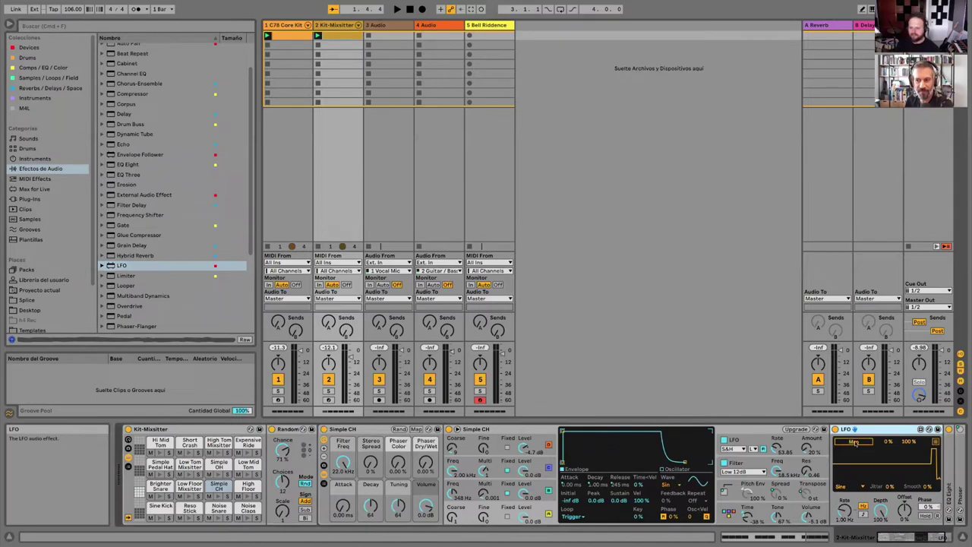
# Map the LFO to the Simple CH rack's Filter Freq macro and set its waveform to Random.
pyautogui.click(856, 442)
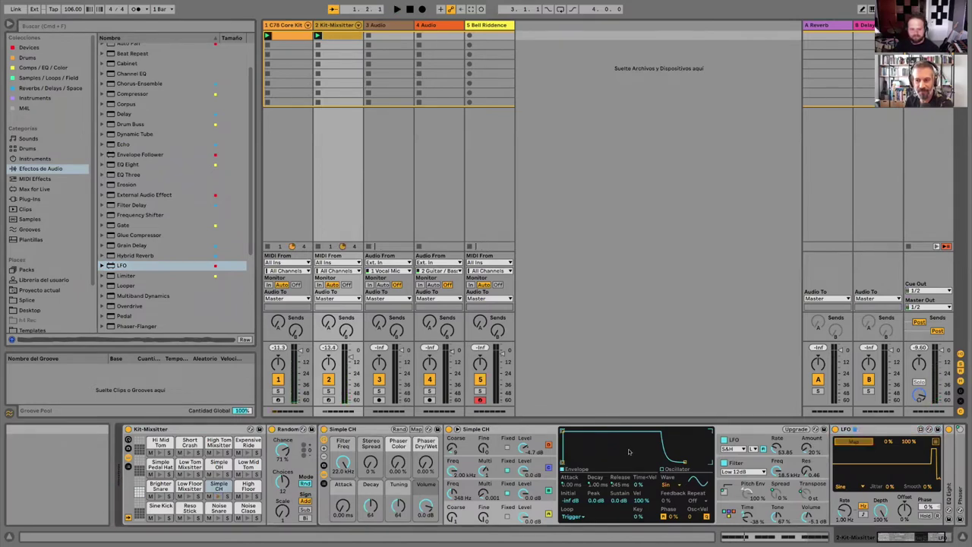
pyautogui.click(344, 464)
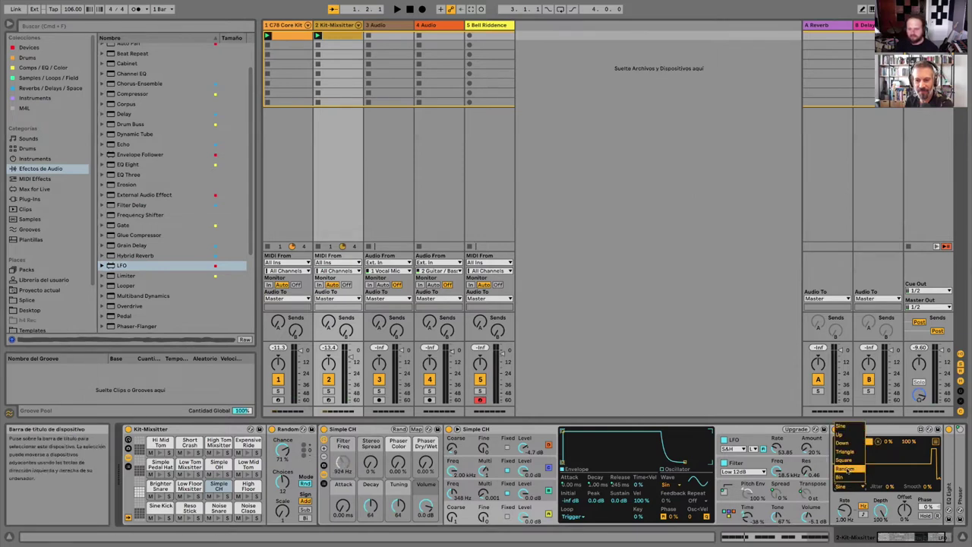
pyautogui.click(845, 469)
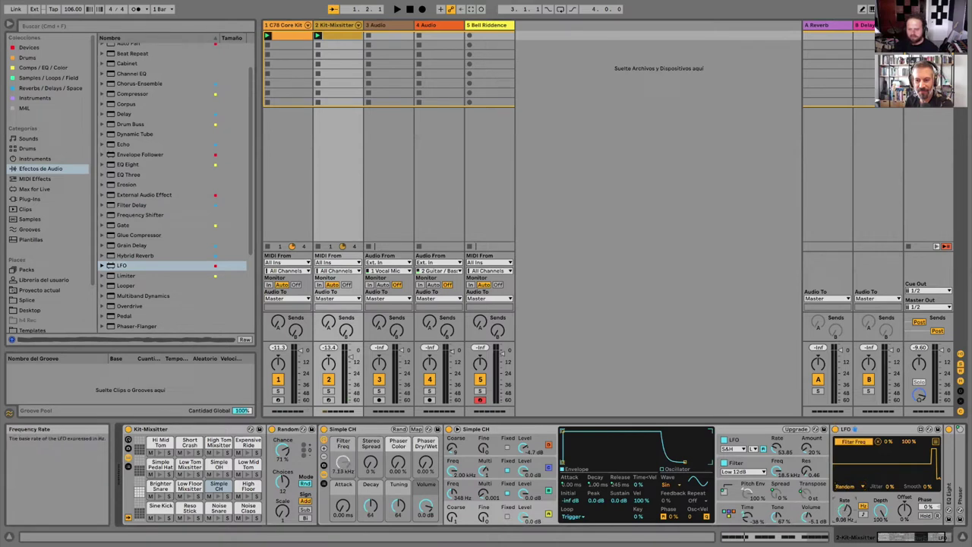
# Play the loop and map the LFO's second target to the Kit-Mixsitter track's B-Delay send.
pyautogui.press('space')
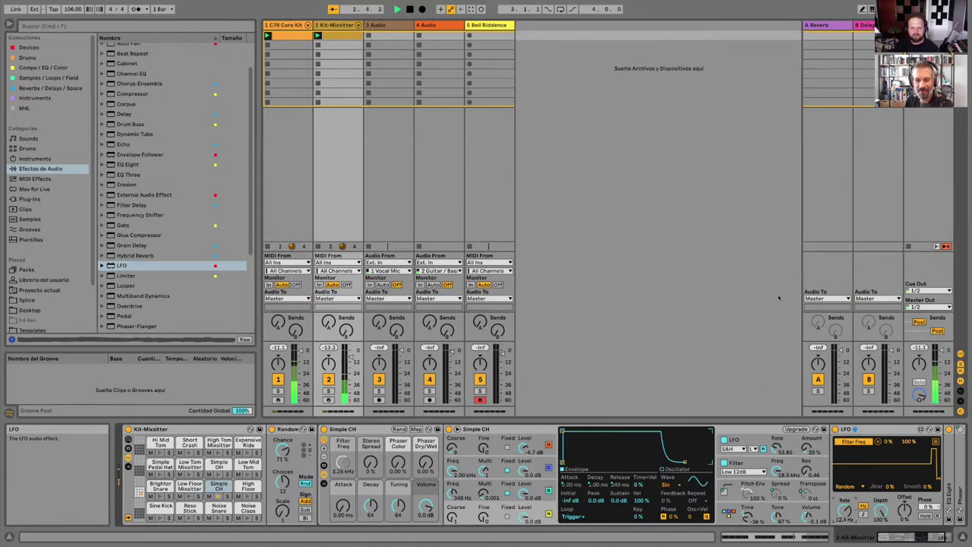
pyautogui.click(936, 441)
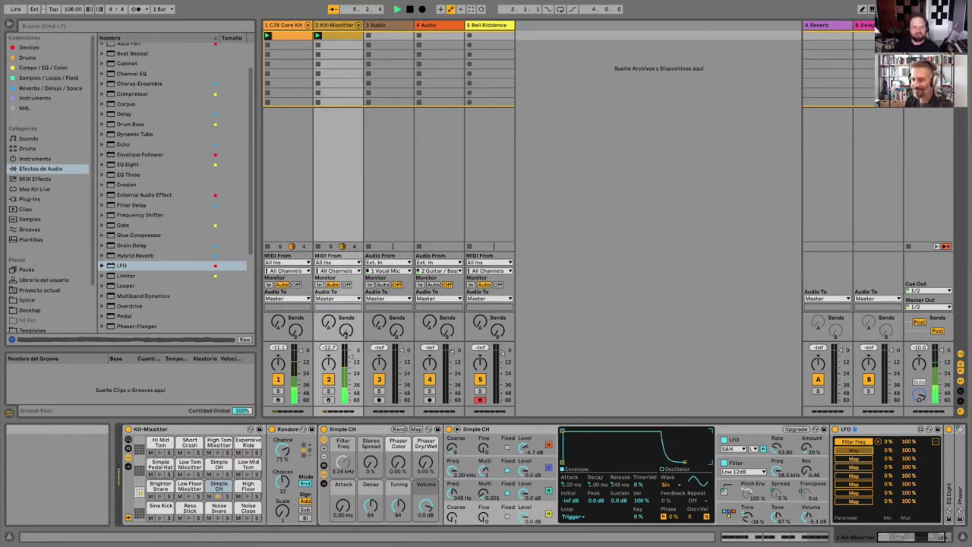
pyautogui.click(345, 330)
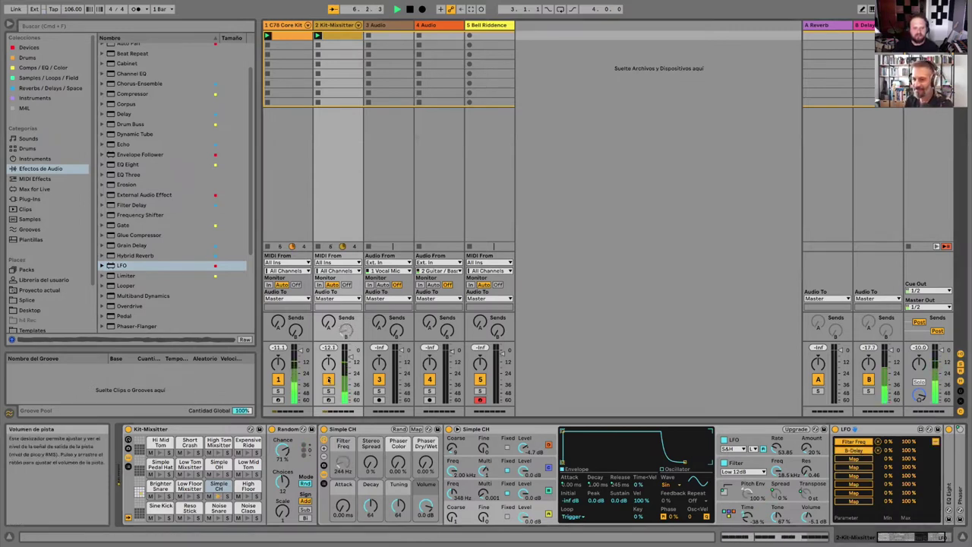
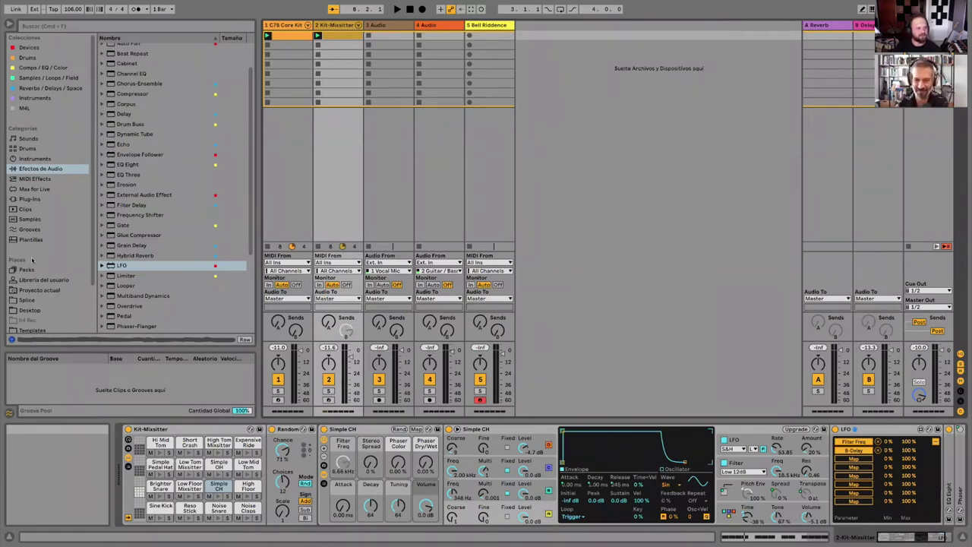
# Place Quirilluca pajaros campestres 2.wav from Samples and Sounds > Grabaciones > Concon in the first clip slot of track 4.
pyautogui.scroll(-3, 34, 304)
pyautogui.click(45, 317)
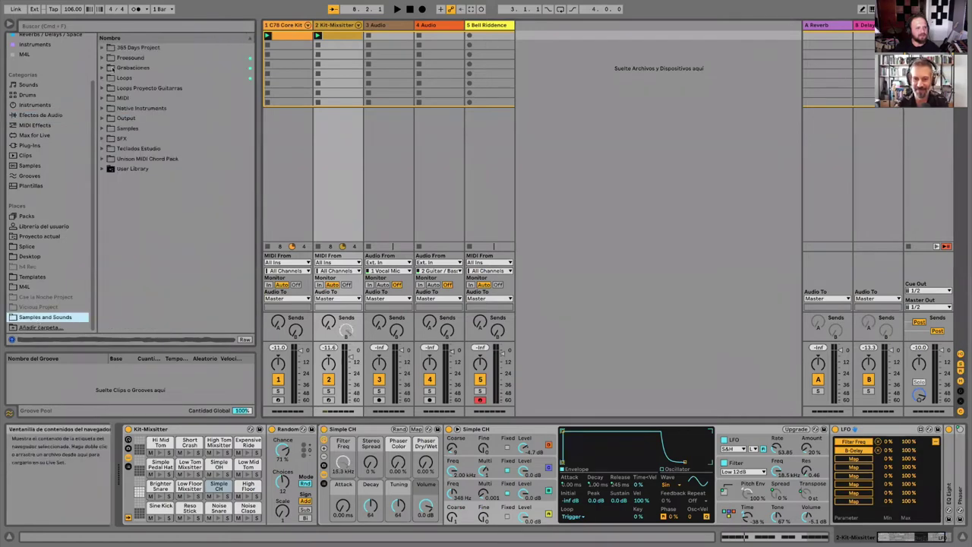
pyautogui.click(103, 68)
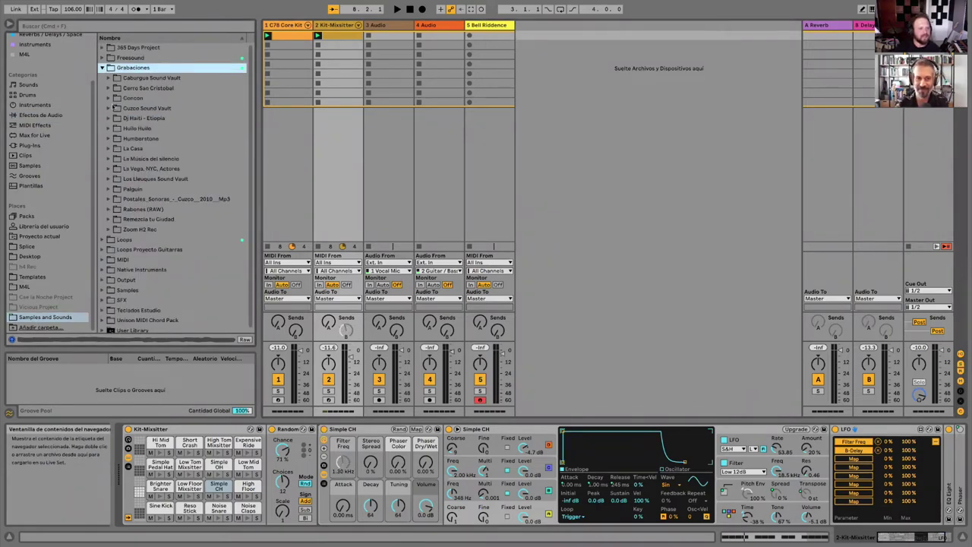
pyautogui.click(108, 98)
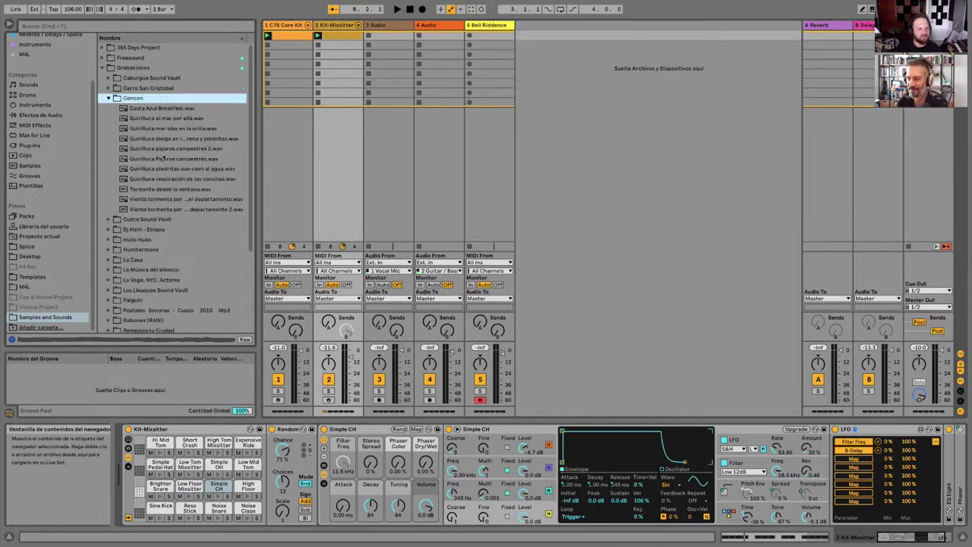
pyautogui.click(167, 148)
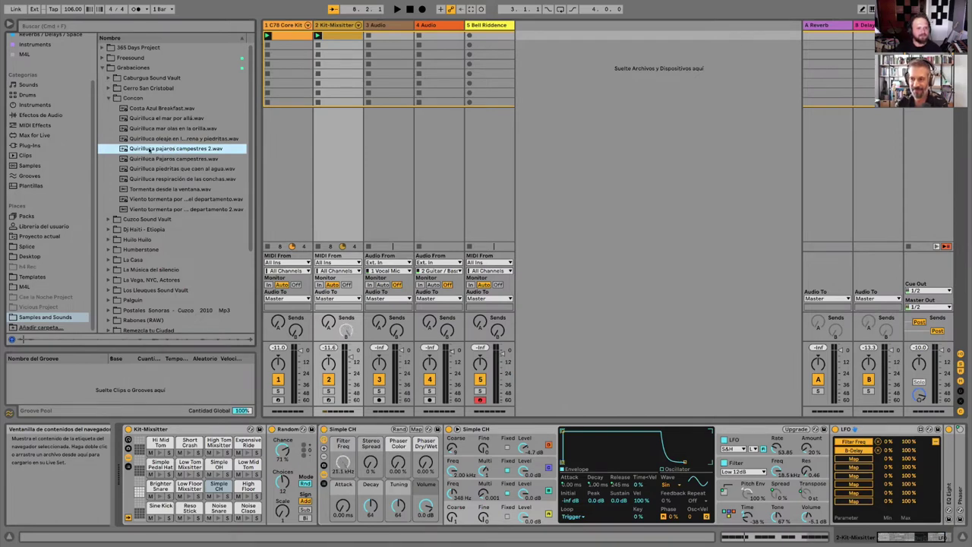
pyautogui.moveTo(142, 150); pyautogui.dragTo(434, 35)
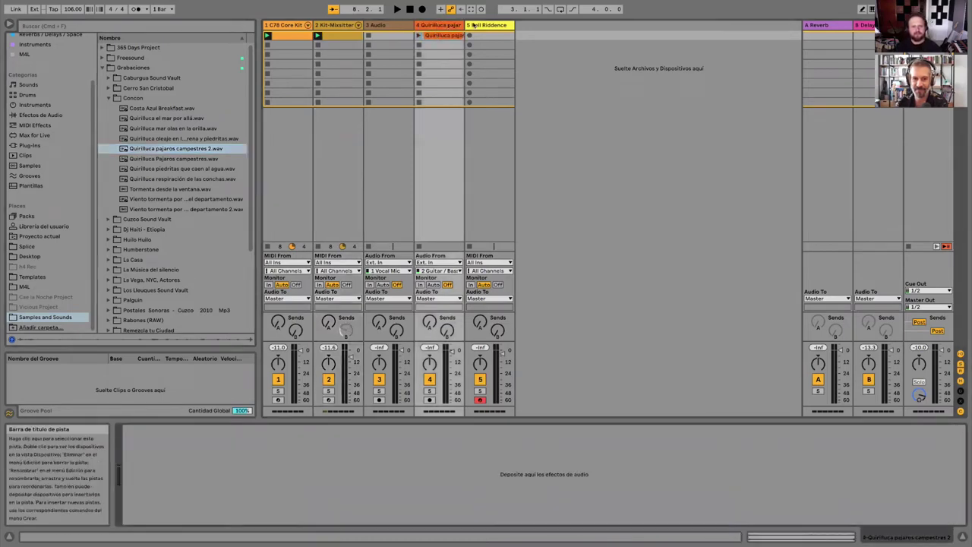
# Insert a MIDI track after track 4, load Quirilluca pajaros campestres 2 into it as a sampler, and set its gain to 6.2 dB.
pyautogui.click(442, 26)
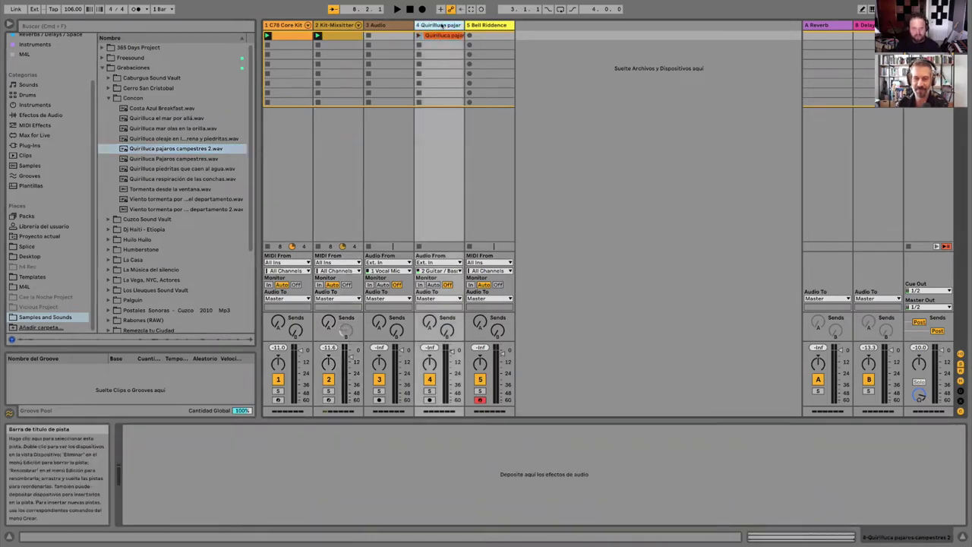
pyautogui.press('super+shift+t')
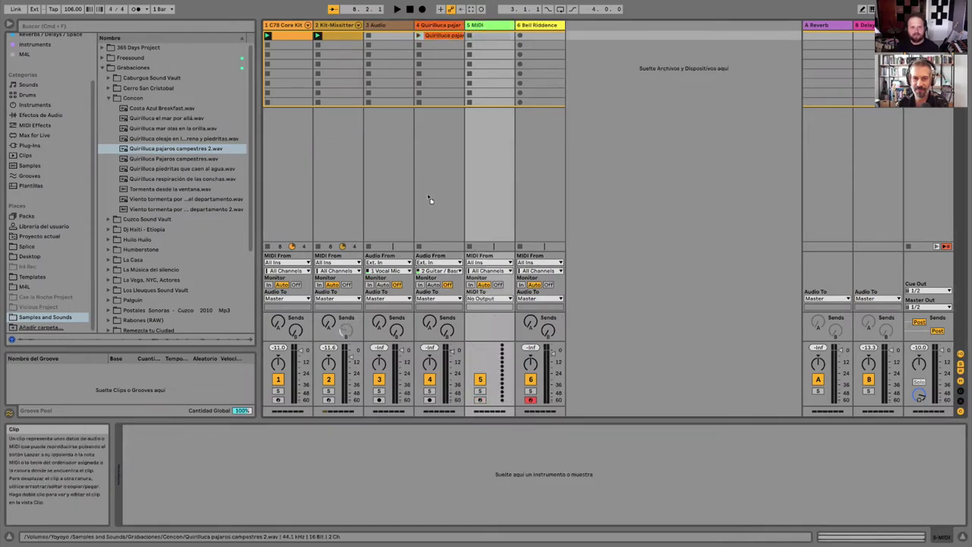
pyautogui.press('Return')
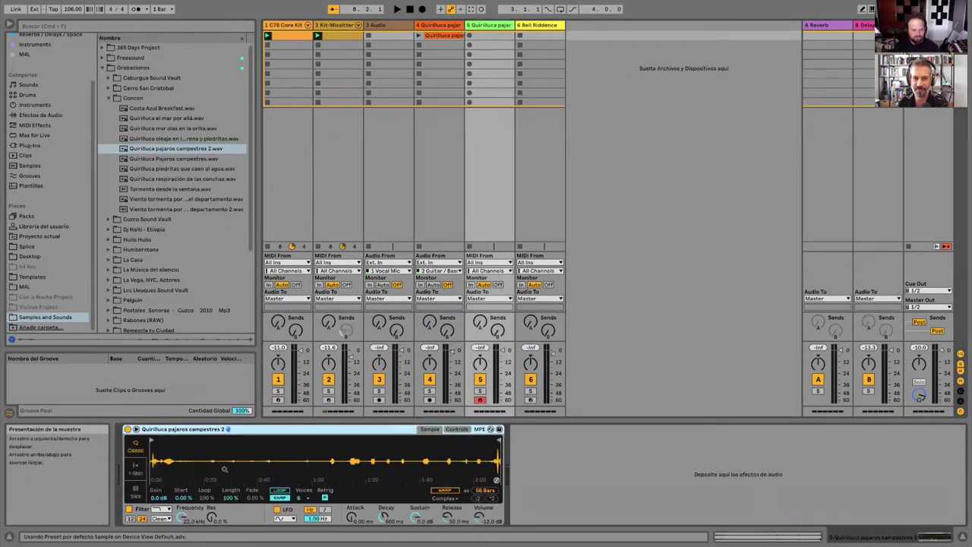
pyautogui.moveTo(154, 493); pyautogui.dragTo(154, 471)
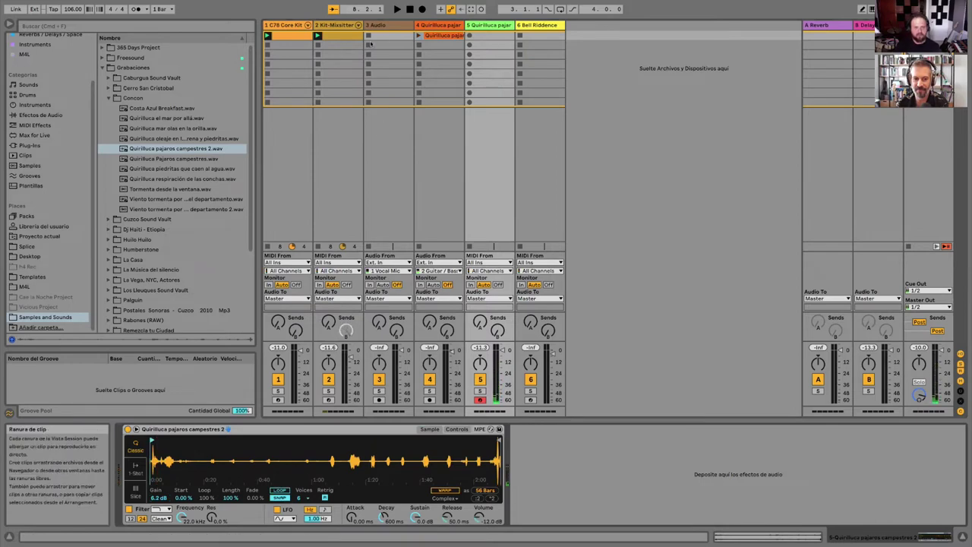
# Move the hi-hat clip from Kit-Mixsitter to the new sampler track, launch it, and show its notes in an enlarged clip editor.
pyautogui.click(419, 36)
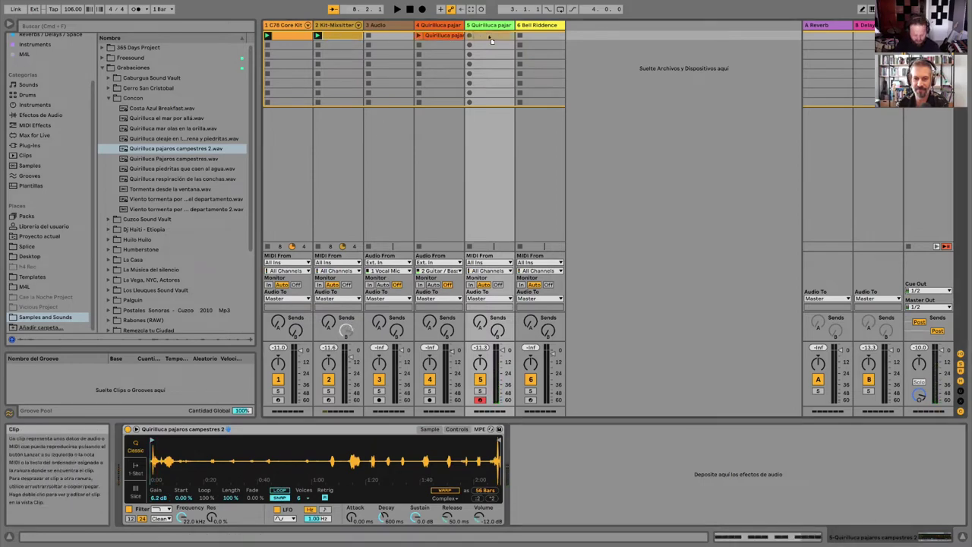
pyautogui.click(468, 35)
pyautogui.hotkey('shift', 'Tab')
pyautogui.moveTo(595, 420); pyautogui.dragTo(595, 269)
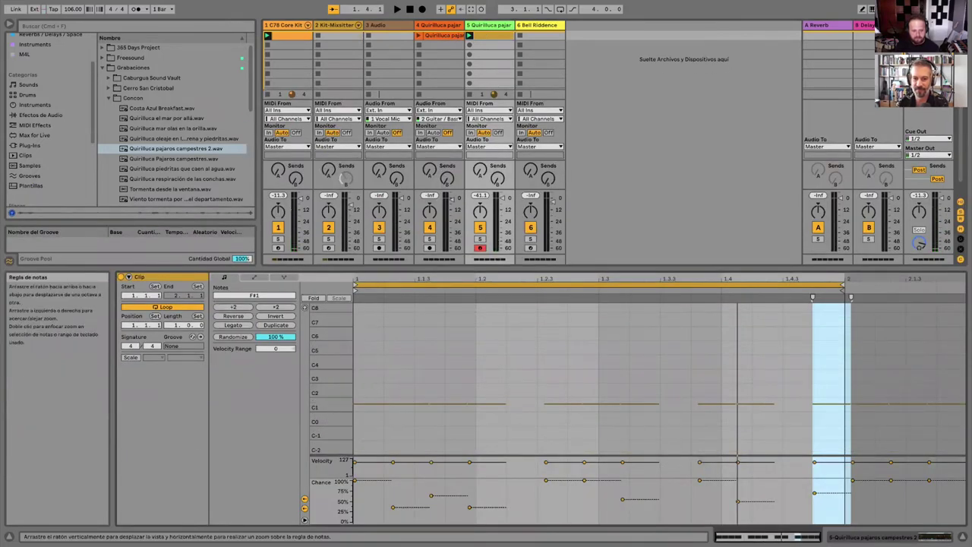
# Select all F#1 notes in the clip and transpose them up two octaves.
pyautogui.click(345, 409)
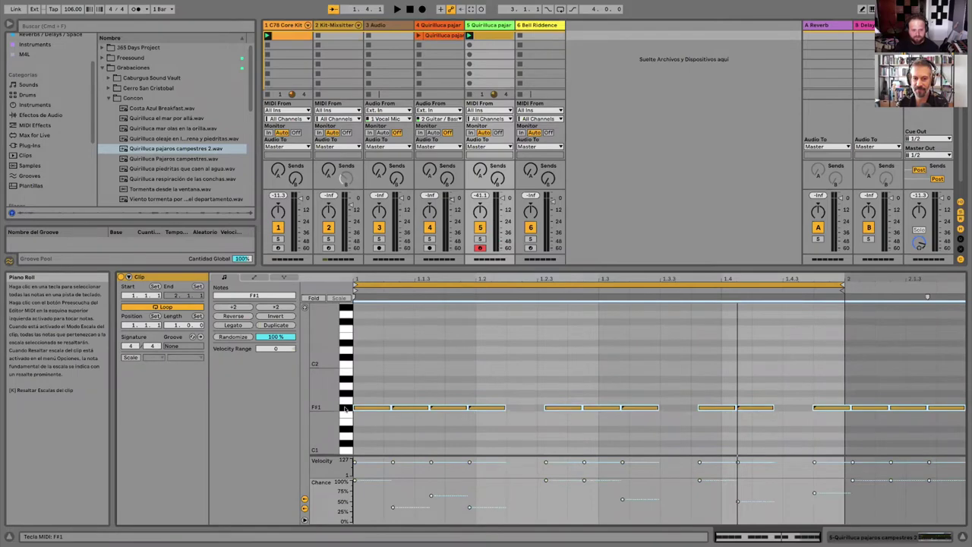
pyautogui.hotkey('shift', 'Up')
pyautogui.hotkey('shift', 'Up')
# Play the loop and move the bird sample's start marker to just before the louder chirps.
pyautogui.press('space')
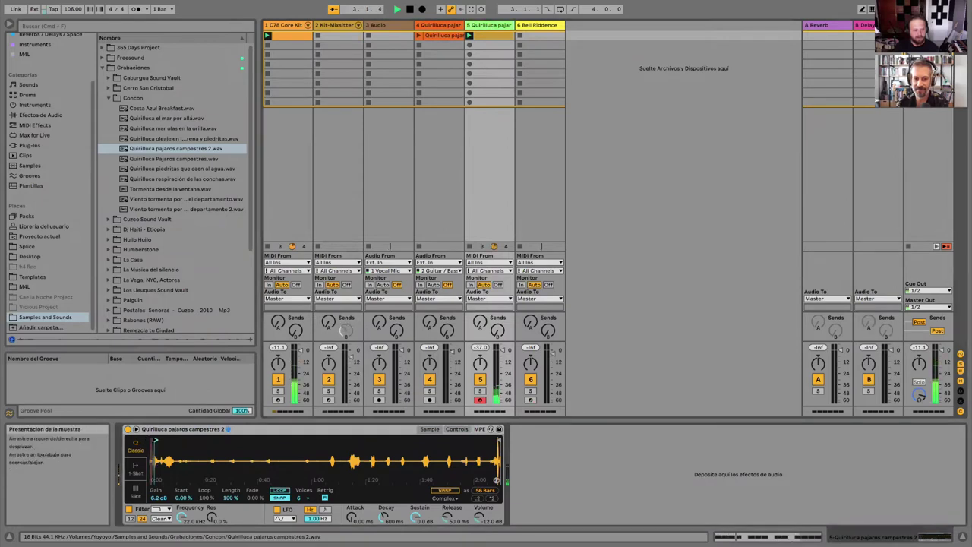
pyautogui.moveTo(421, 443); pyautogui.dragTo(335, 440)
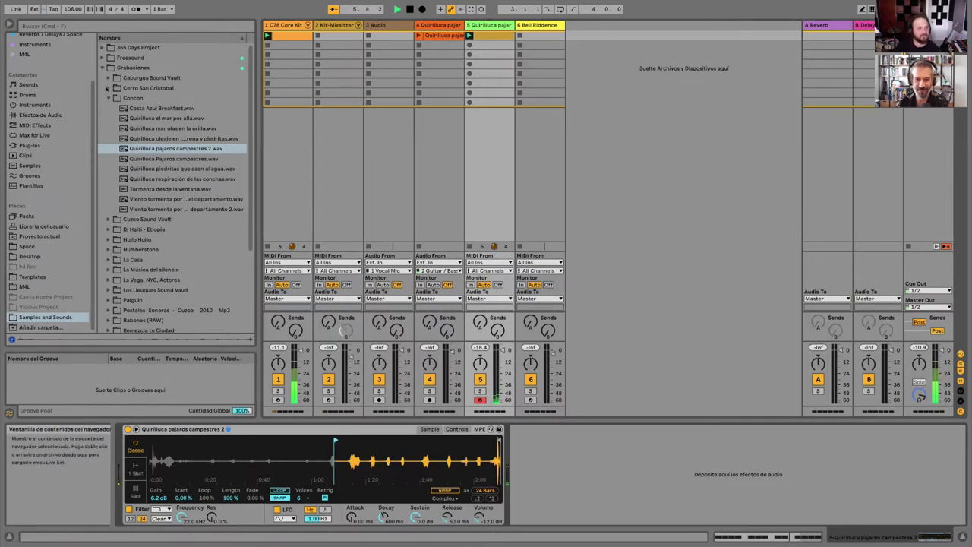
# Replace the sampler's sound with Pasos en la tierra.wav from the Humberstone folder and play the loop with it.
pyautogui.click(107, 98)
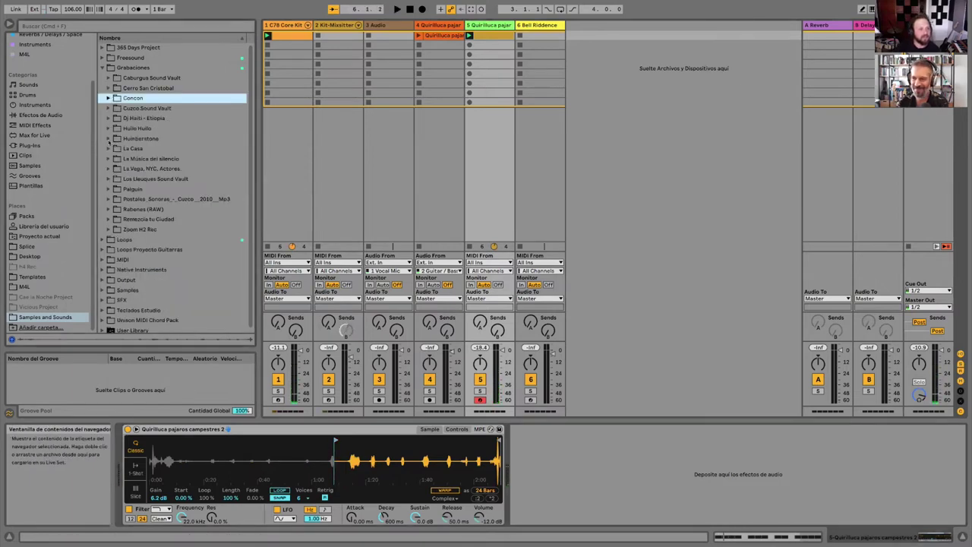
pyautogui.click(109, 138)
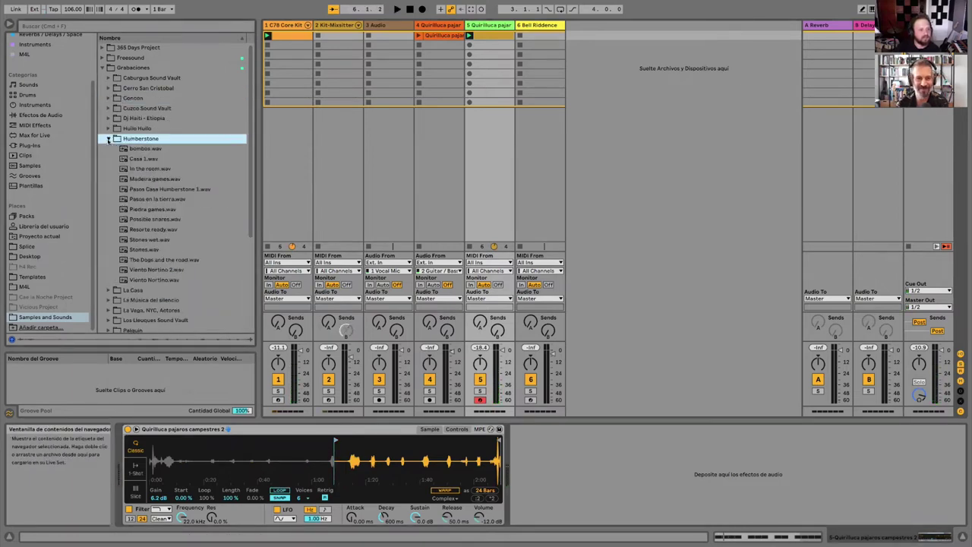
pyautogui.click(151, 199)
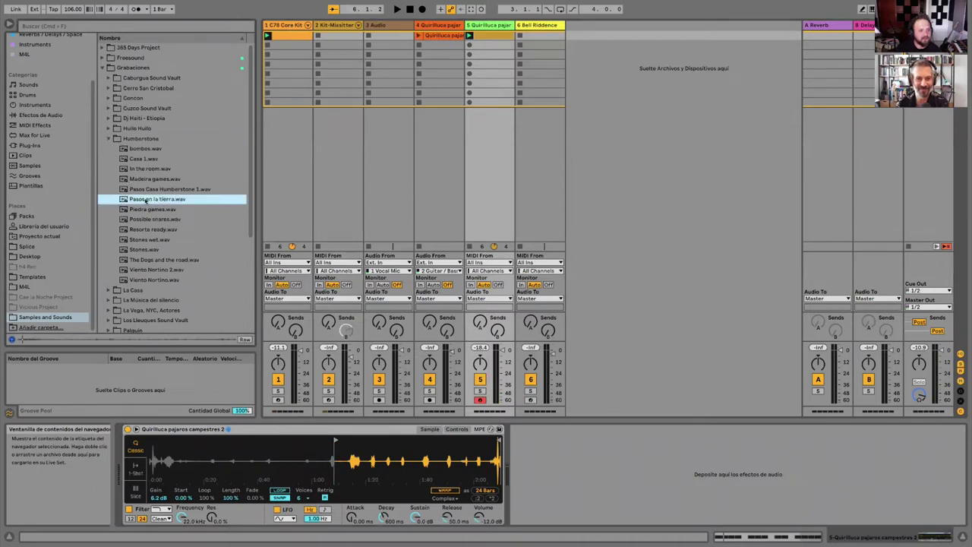
pyautogui.doubleClick(146, 200)
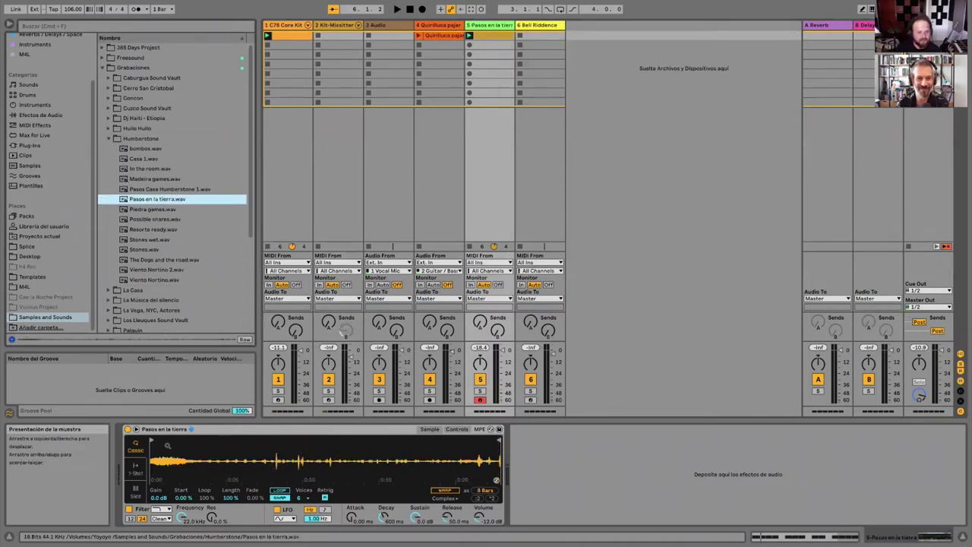
pyautogui.press('space')
pyautogui.click(158, 445)
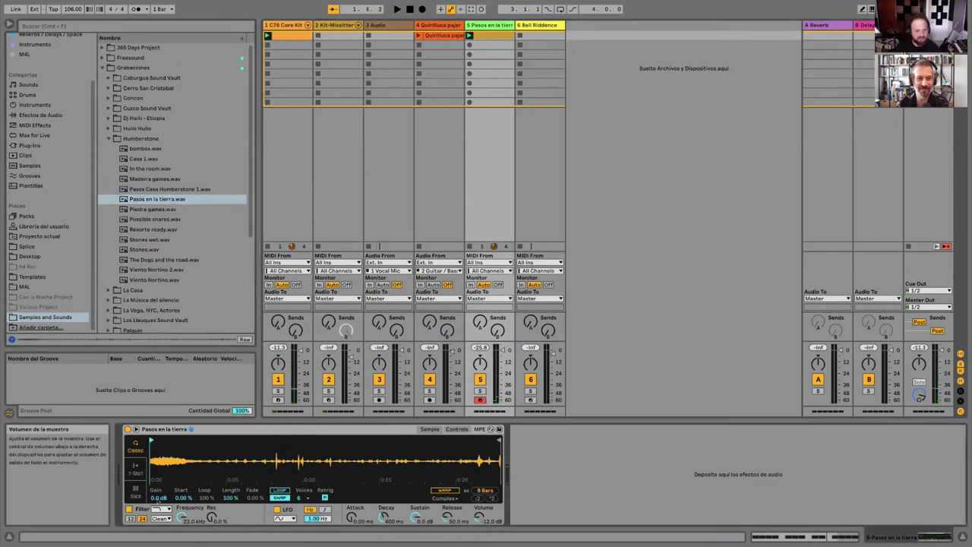
# Move the footsteps sample's start to about 33.6%, and add an LFO after the sampler mapped to the sample's Start.
pyautogui.moveTo(182, 498); pyautogui.dragTo(182, 478)
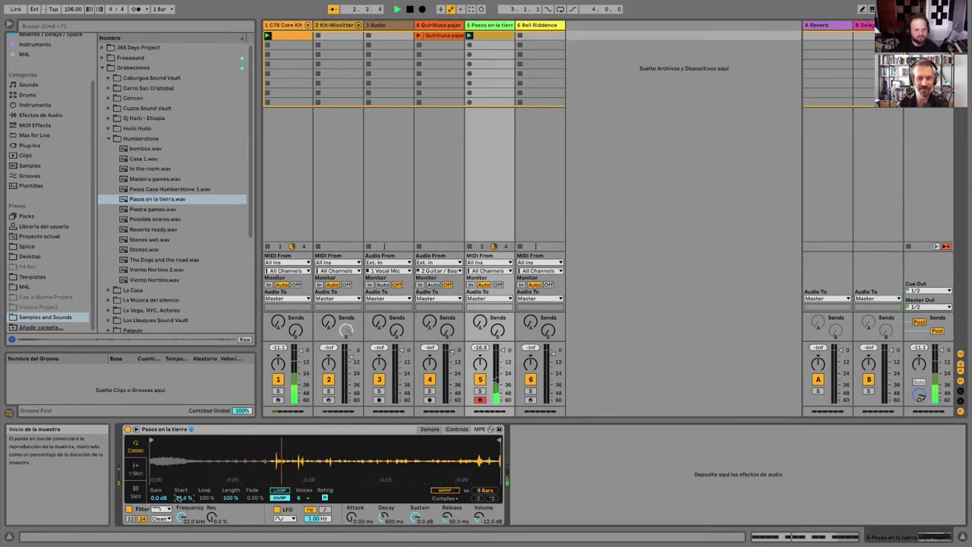
pyautogui.click(41, 115)
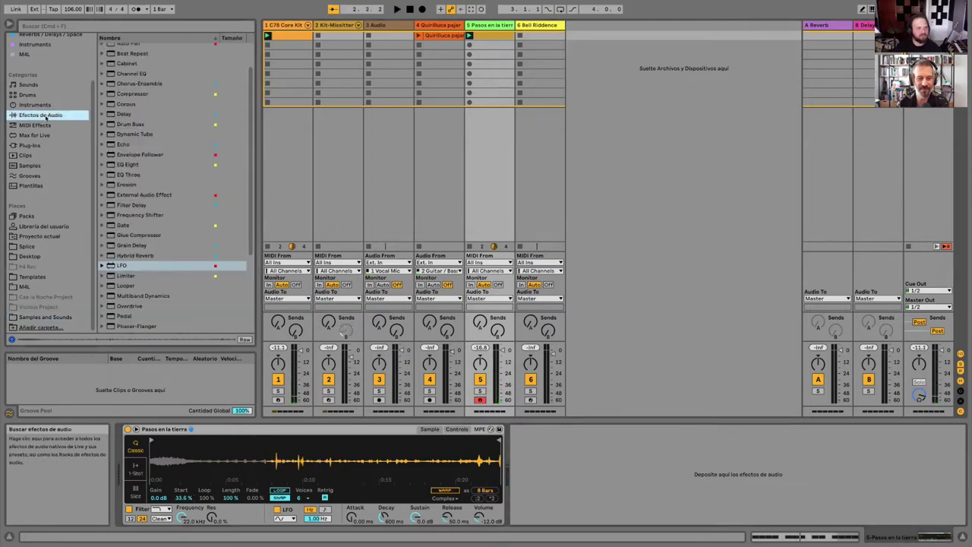
pyautogui.moveTo(138, 272); pyautogui.dragTo(525, 469)
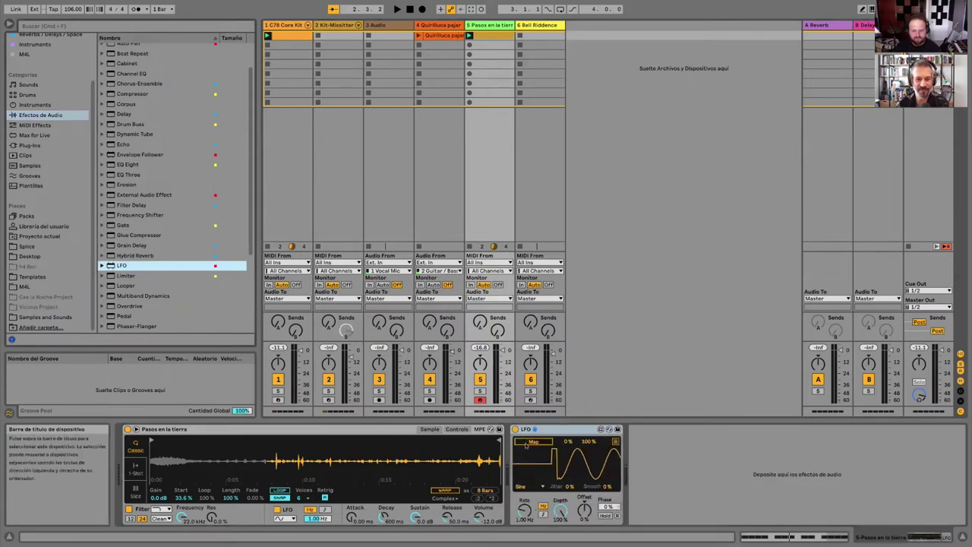
pyautogui.click(535, 442)
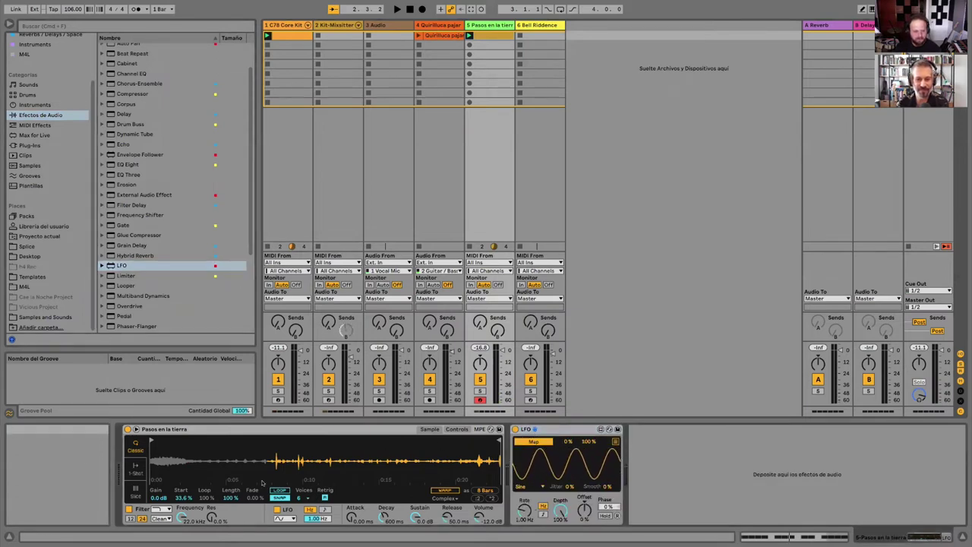
pyautogui.click(183, 498)
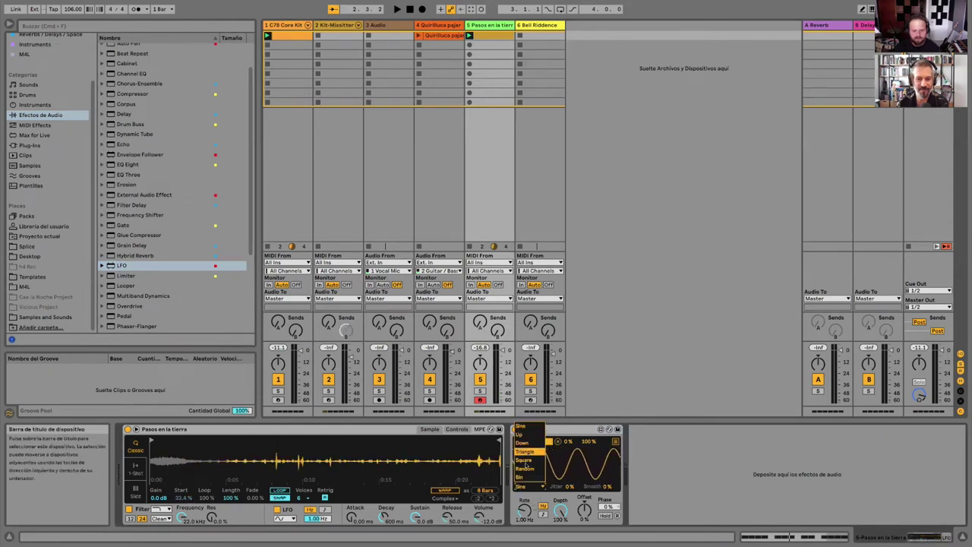
# Switch the LFO to a Random waveform at a faster rate, and lengthen the sampler's Release to 225 ms.
pyautogui.scroll(-5, 522, 487)
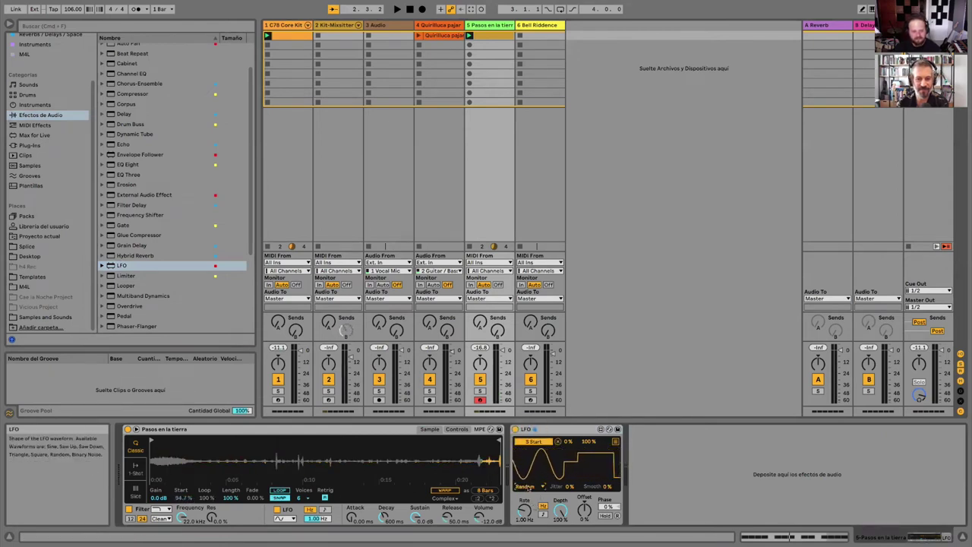
pyautogui.moveTo(524, 511); pyautogui.dragTo(524, 486)
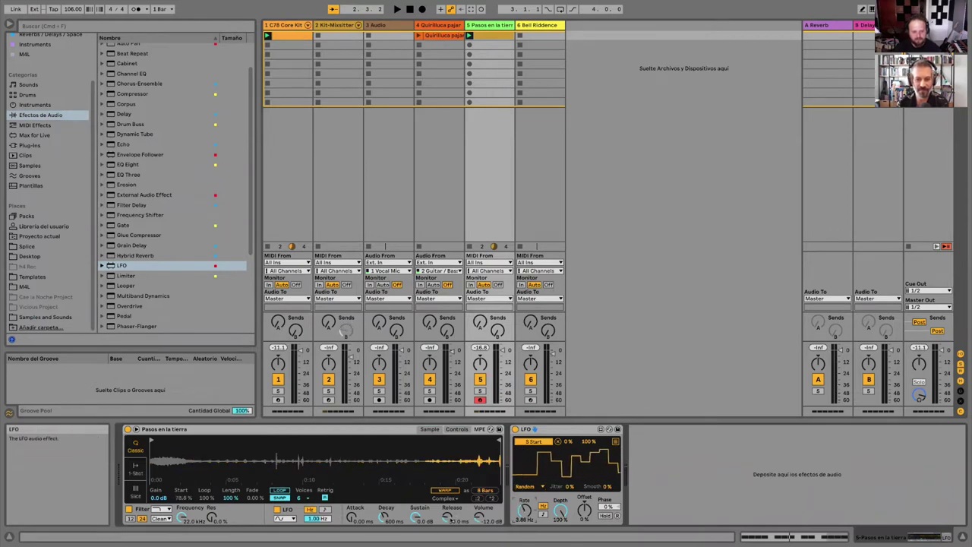
pyautogui.moveTo(455, 518); pyautogui.dragTo(455, 499)
# With the loop playing, raise the footsteps track's Delay send and set the LFO to 8.76 Hz, 44% jitter and 29.1% depth.
pyautogui.moveTo(498, 334); pyautogui.dragTo(498, 327)
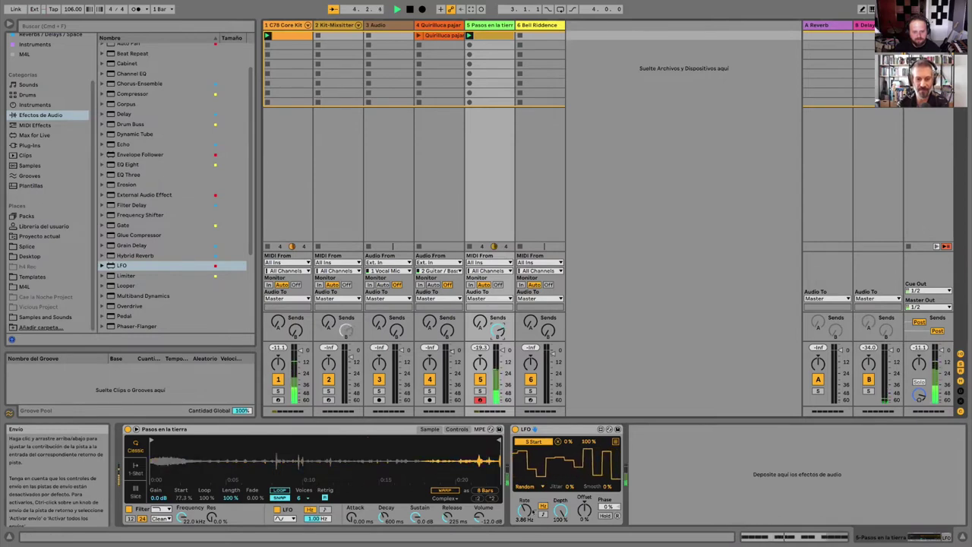
pyautogui.moveTo(570, 486); pyautogui.dragTo(569, 469)
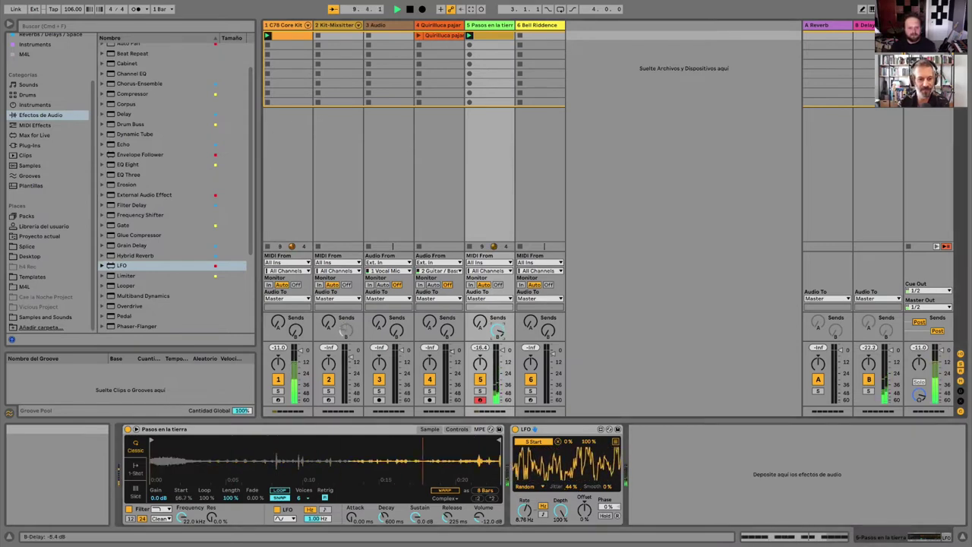
pyautogui.press('space')
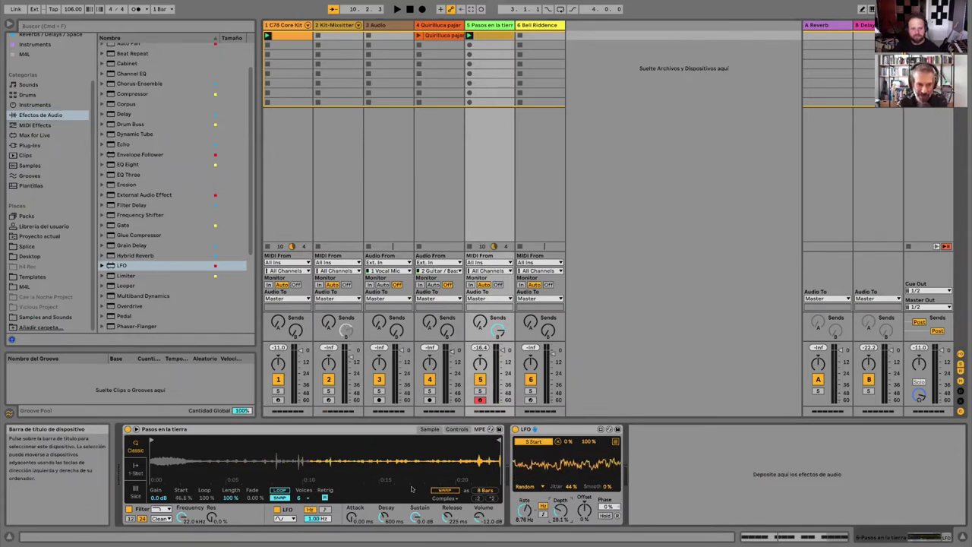
# Move the footsteps sample's start marker past the opening noise, and copy the hi-hat clip to Kit-Mixsitter and launch it.
pyautogui.moveTo(151, 440); pyautogui.dragTo(190, 441)
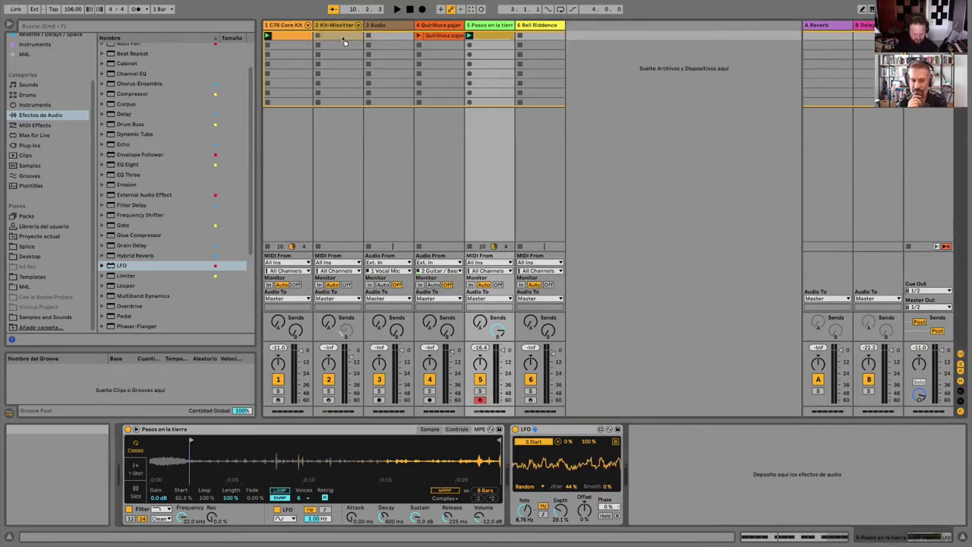
pyautogui.click(317, 36)
pyautogui.click(317, 36)
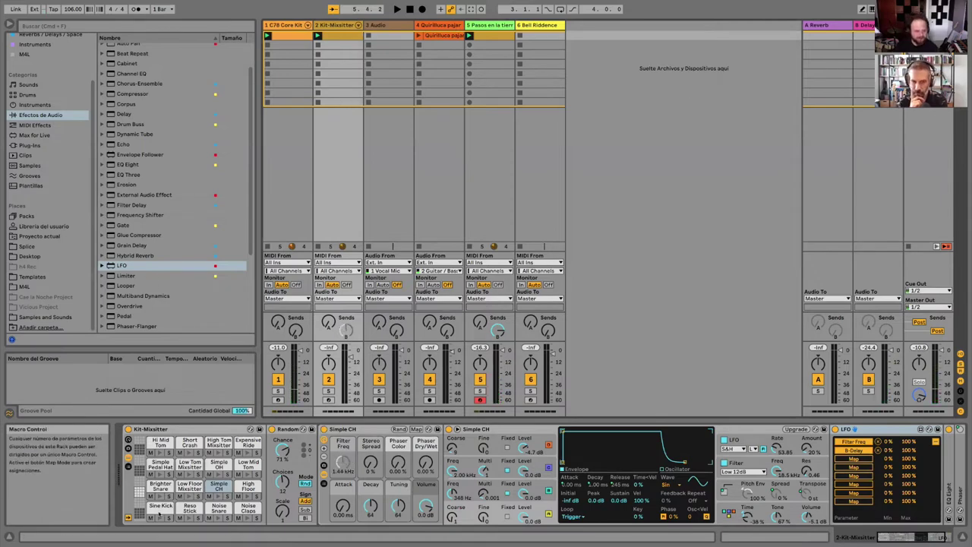
# Open the Kit-Mixsitter clip and transpose all its F#3 notes down two octaves onto Simple CH (F#1).
pyautogui.doubleClick(338, 36)
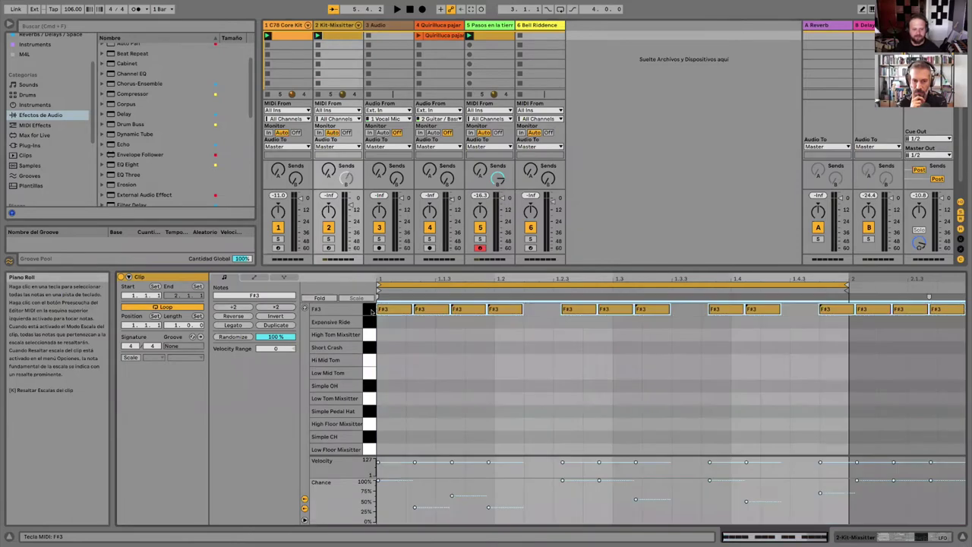
pyautogui.press('Up')
pyautogui.press('Up')
pyautogui.press('Up')
pyautogui.press('Up')
pyautogui.press('Up')
pyautogui.press('Up')
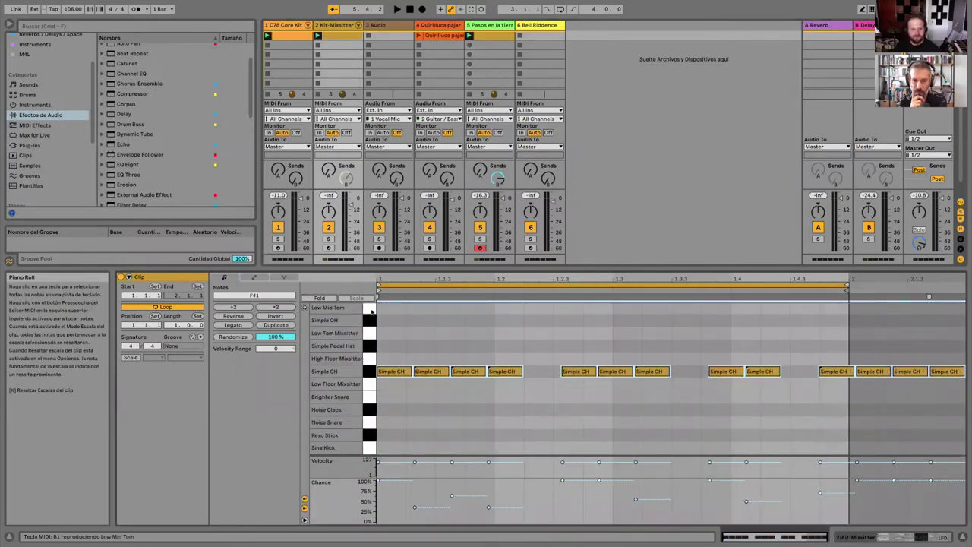
# Try the pattern on other drum sounds, from Low Tom Mixsitter (A1) down to Sine Kick (C1), with the loop playing.
pyautogui.press('Up')
pyautogui.press('Up')
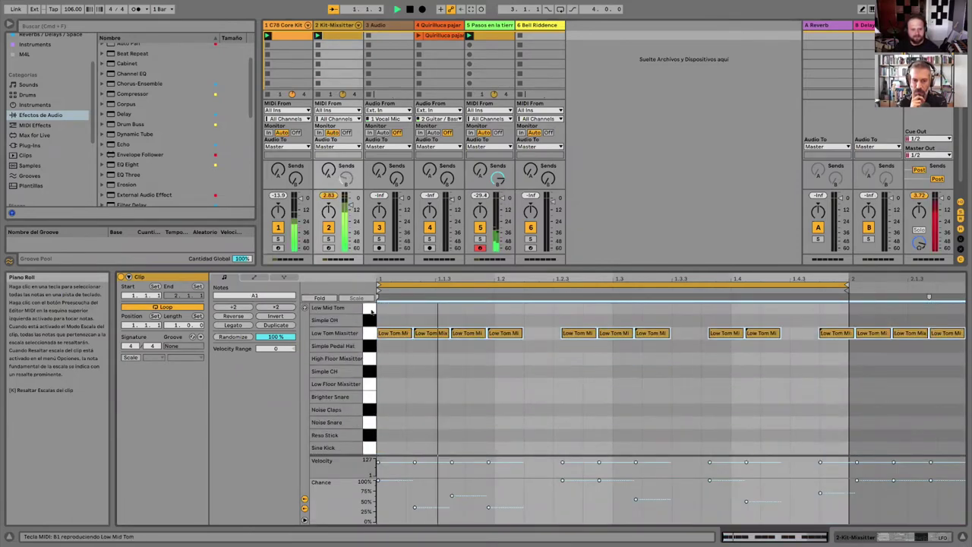
pyautogui.press('space')
pyautogui.press('Down')
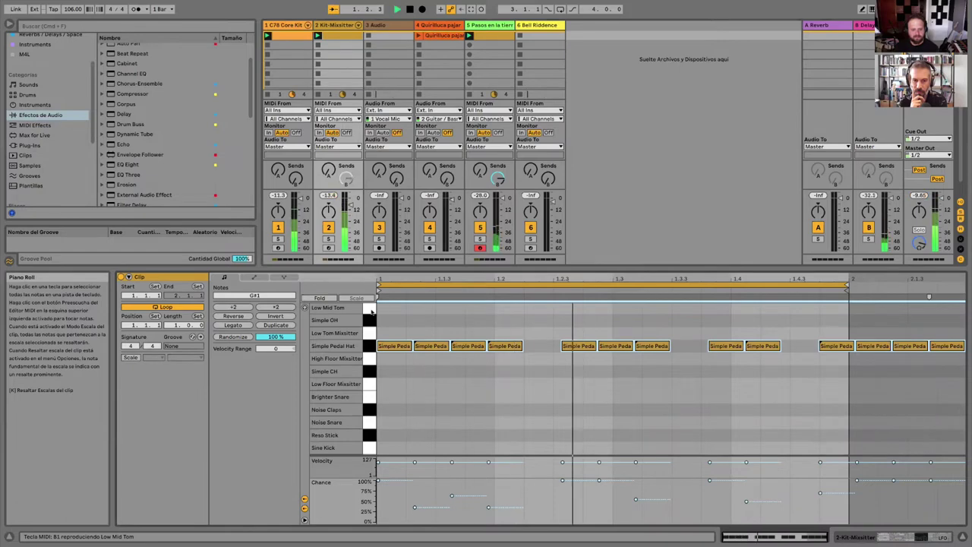
pyautogui.press('Down')
pyautogui.press('Down')
pyautogui.press('Down')
pyautogui.press('Down')
pyautogui.press('Down')
pyautogui.press('Down')
pyautogui.press('Down')
pyautogui.press('Down')
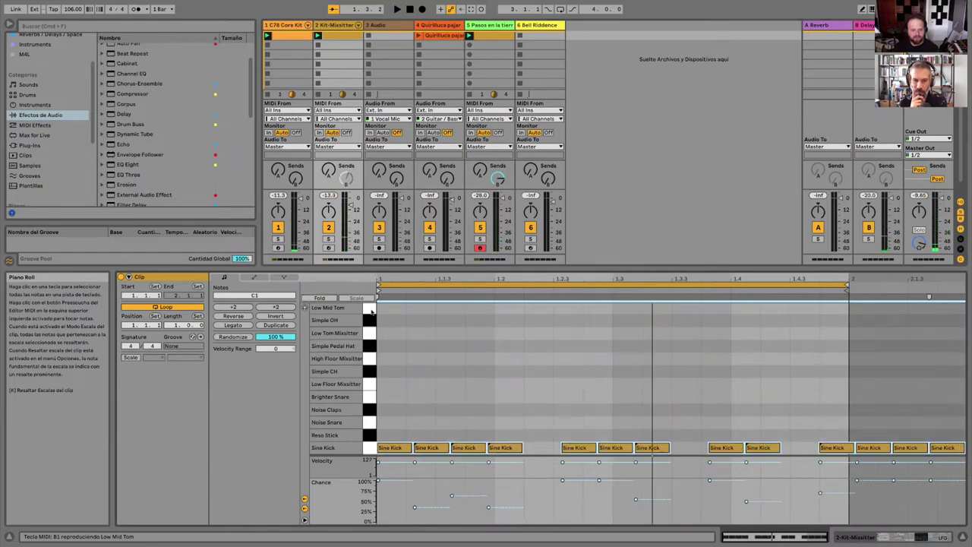
# Transpose the pattern from Sine Kick up to Simple CH (F#1) and play the loop.
pyautogui.press('Up')
pyautogui.press('Up')
pyautogui.press('Up')
pyautogui.press('Up')
pyautogui.press('Up')
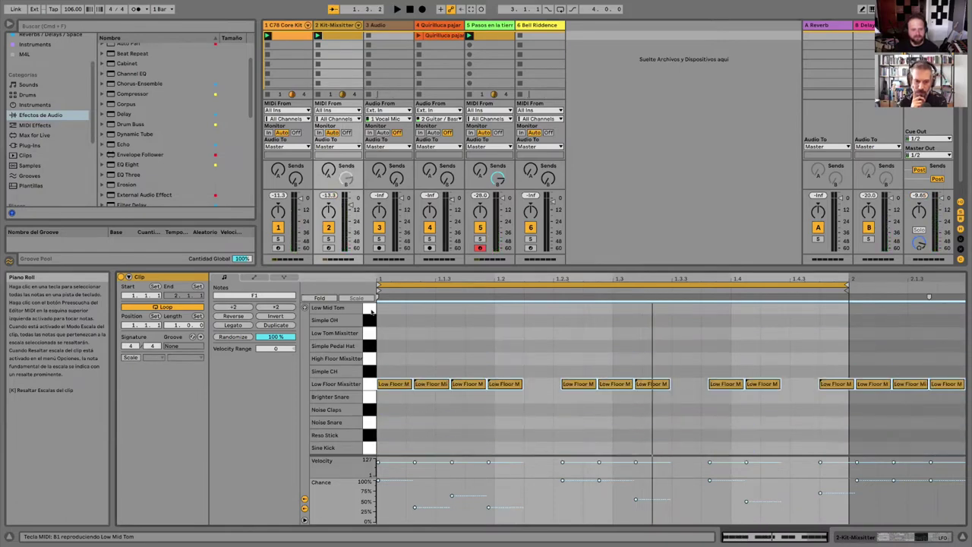
pyautogui.press('Up')
pyautogui.press('space')
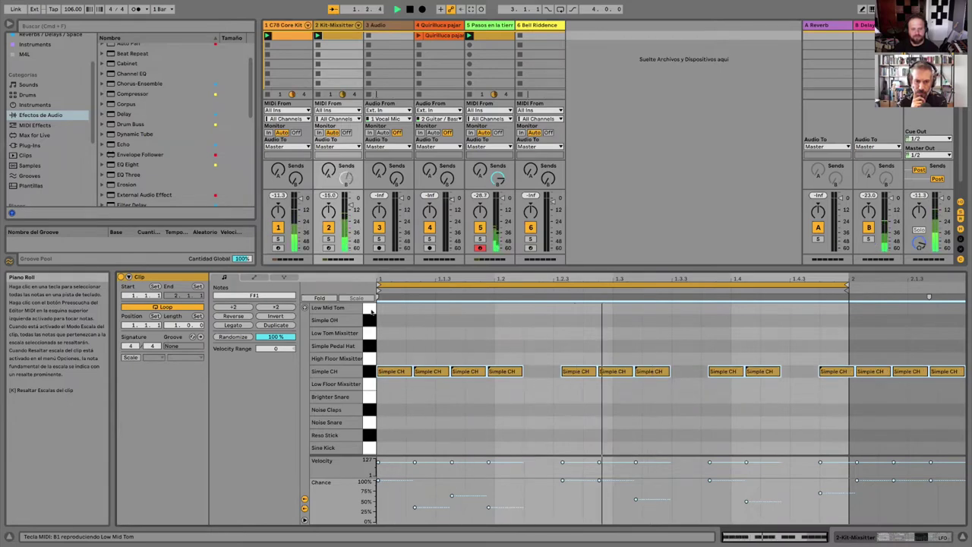
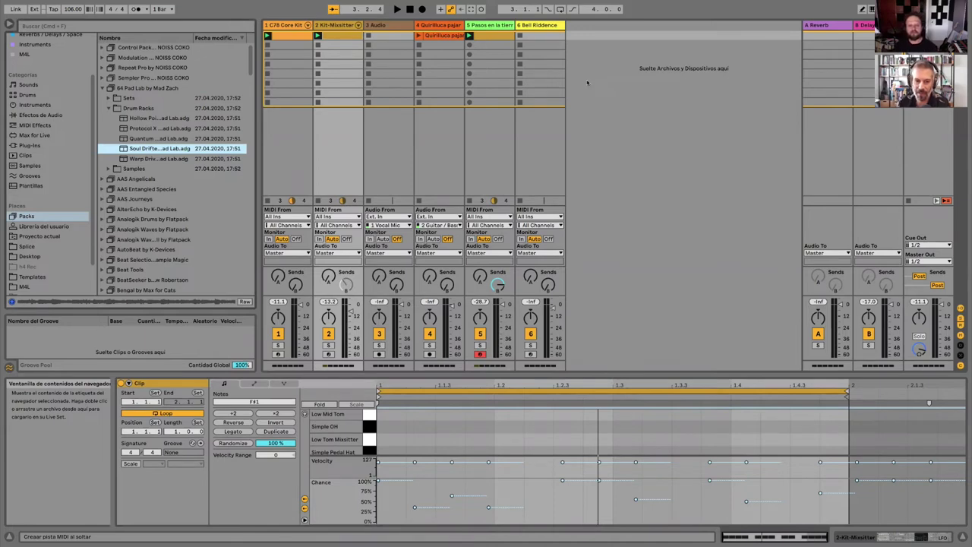
# Create a MIDI track with the Soul Drifter drum rack from 64 Pad Lab, and add an empty clip in its first slot.
pyautogui.moveTo(587, 82); pyautogui.dragTo(587, 80)
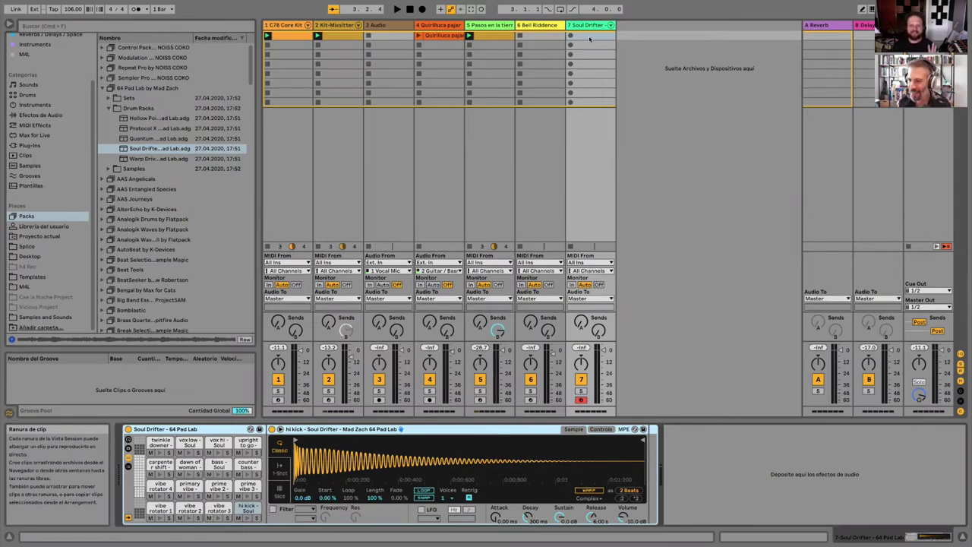
pyautogui.doubleClick(589, 39)
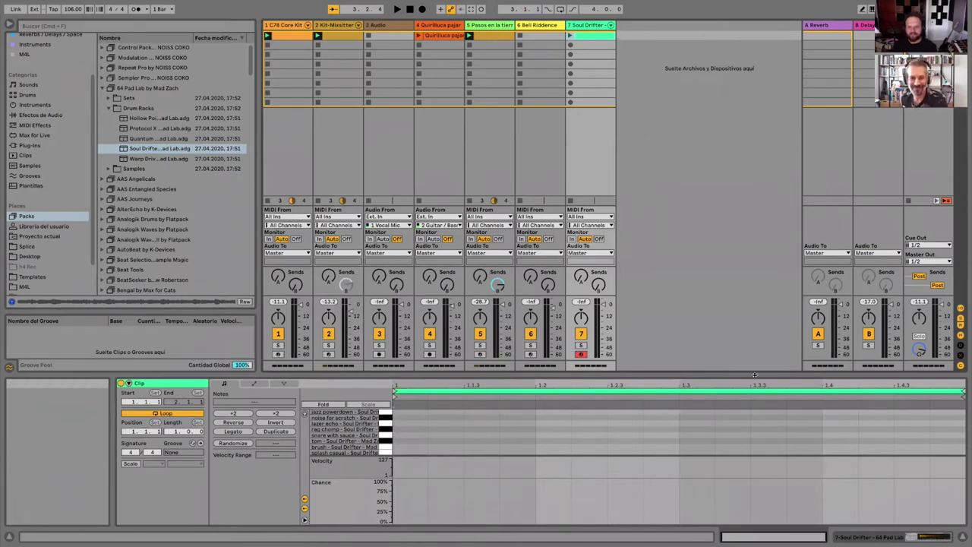
pyautogui.moveTo(722, 374); pyautogui.dragTo(723, 303)
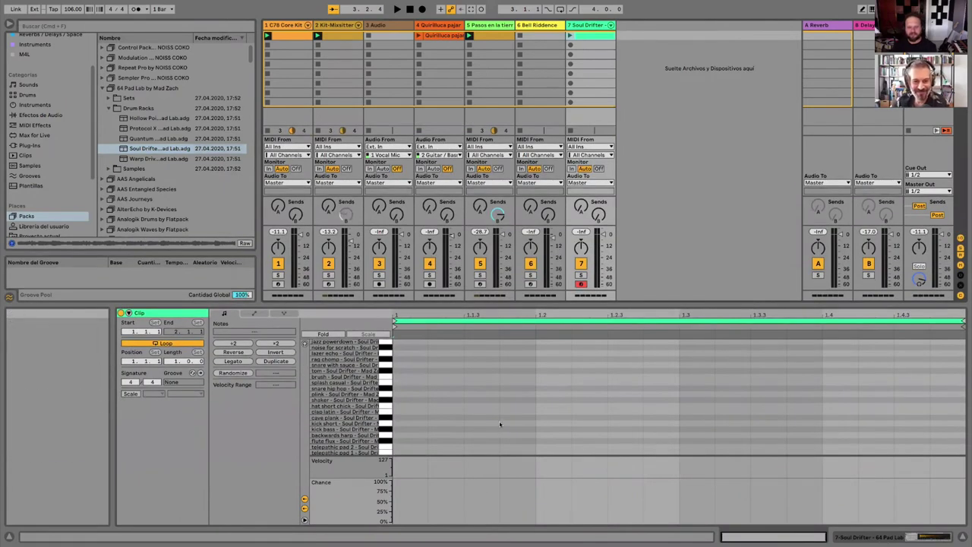
# Fill the Soul Drifter clip's bar with consecutive sixteenth notes on vibe rotator 1 (C1).
pyautogui.scroll(5, 452, 418)
pyautogui.scroll(1, 410, 453)
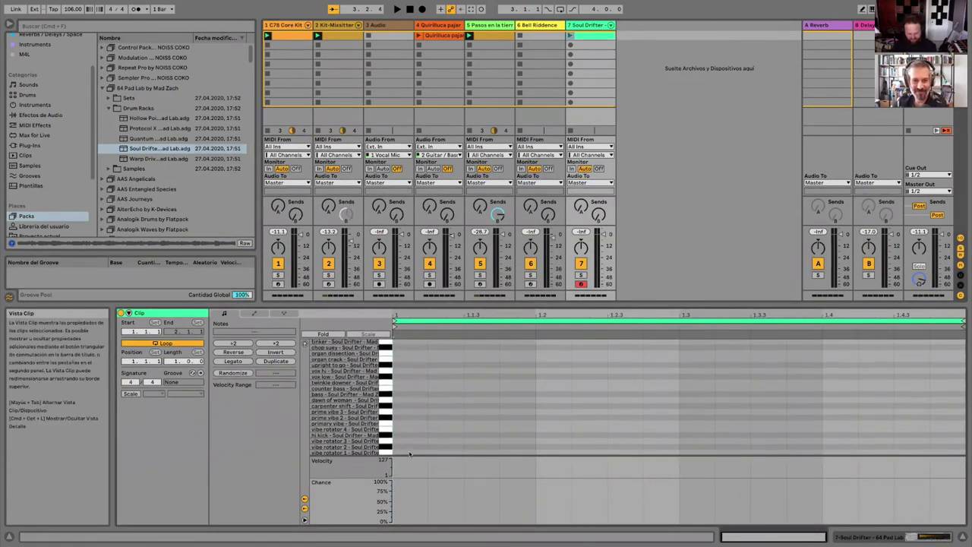
pyautogui.scroll(-1, 410, 453)
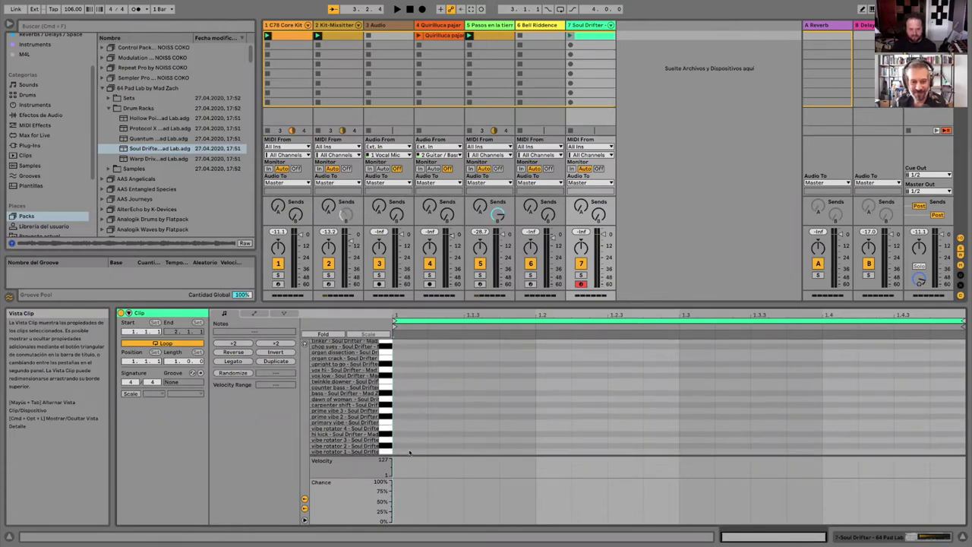
pyautogui.click(410, 452)
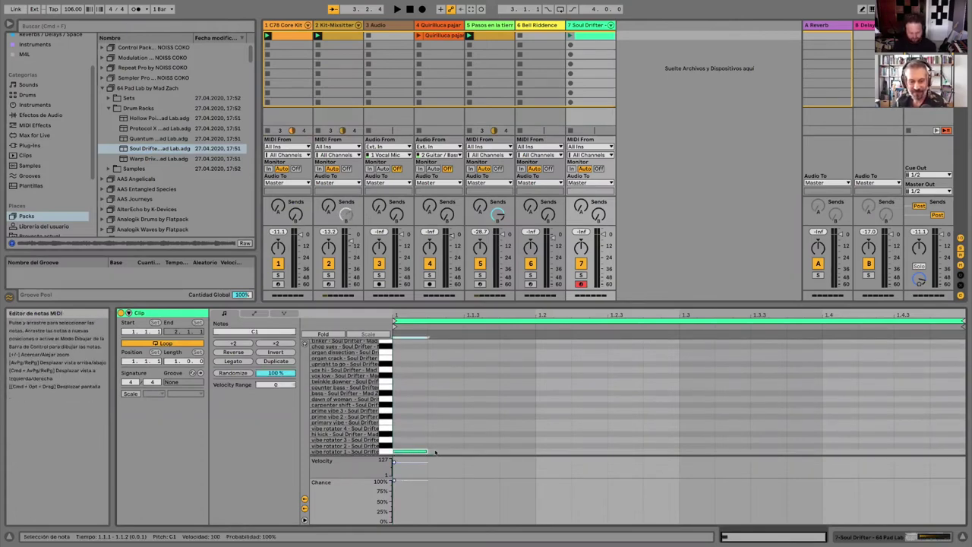
pyautogui.click(441, 452)
pyautogui.doubleClick(441, 452)
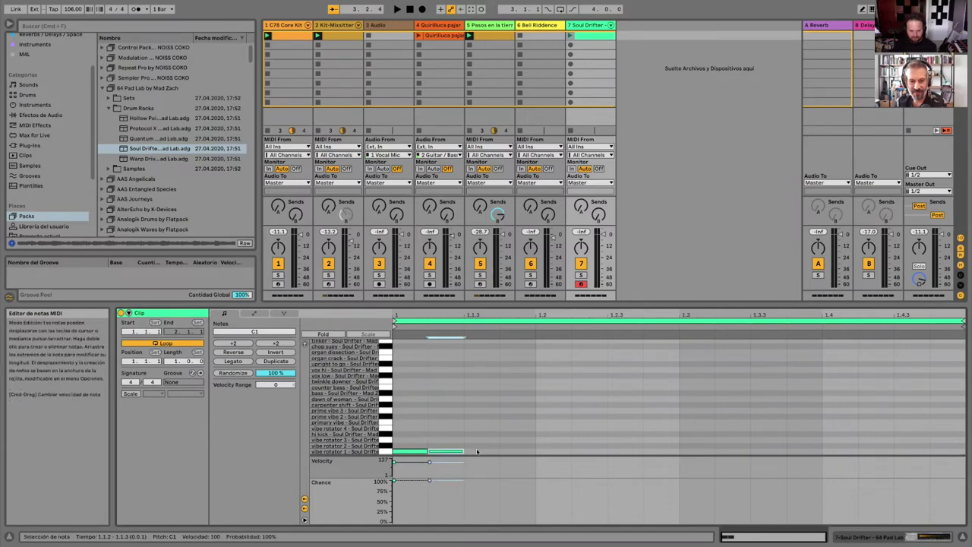
pyautogui.press('b')
pyautogui.moveTo(467, 452); pyautogui.dragTo(598, 449)
pyautogui.moveTo(682, 451); pyautogui.dragTo(650, 451)
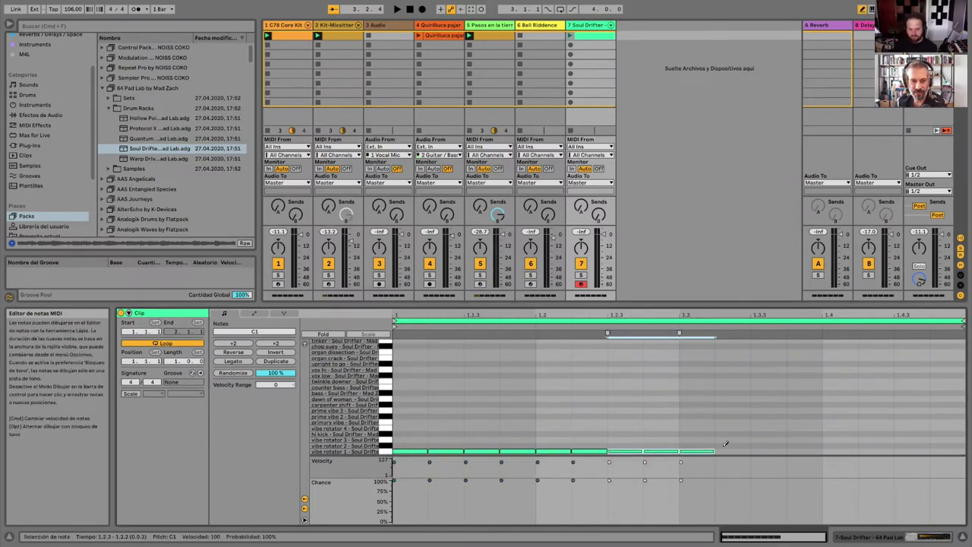
pyautogui.moveTo(724, 449); pyautogui.dragTo(958, 449)
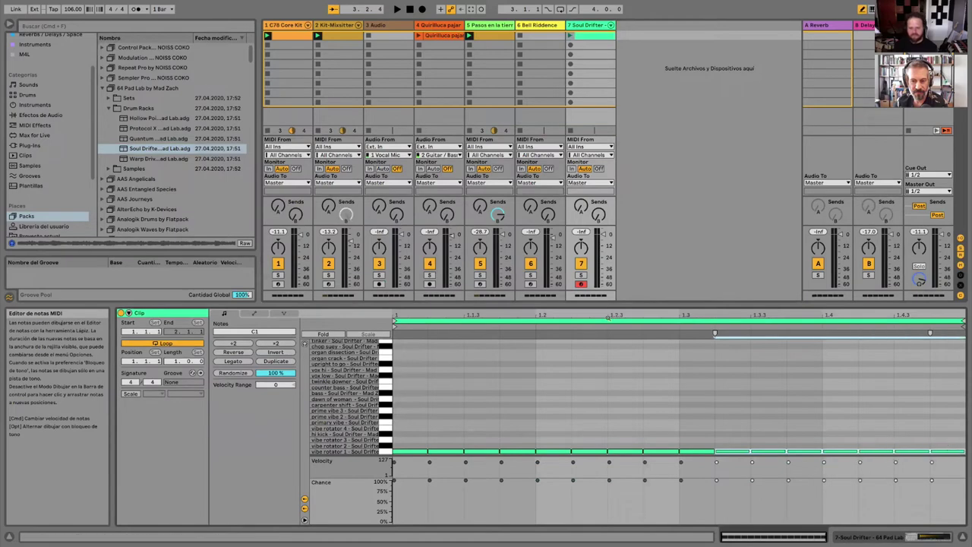
# Enlarge the clip editor and lower the Chance of all the notes to just under 50%.
pyautogui.moveTo(607, 301); pyautogui.dragTo(607, 194)
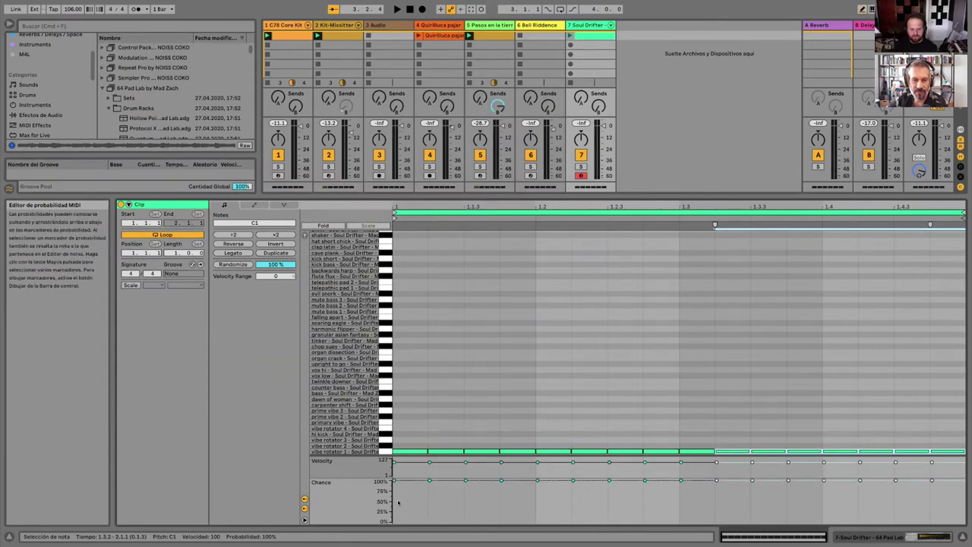
pyautogui.hotkey('ctrl', 'a')
pyautogui.moveTo(393, 480); pyautogui.dragTo(393, 503)
pyautogui.click(505, 225)
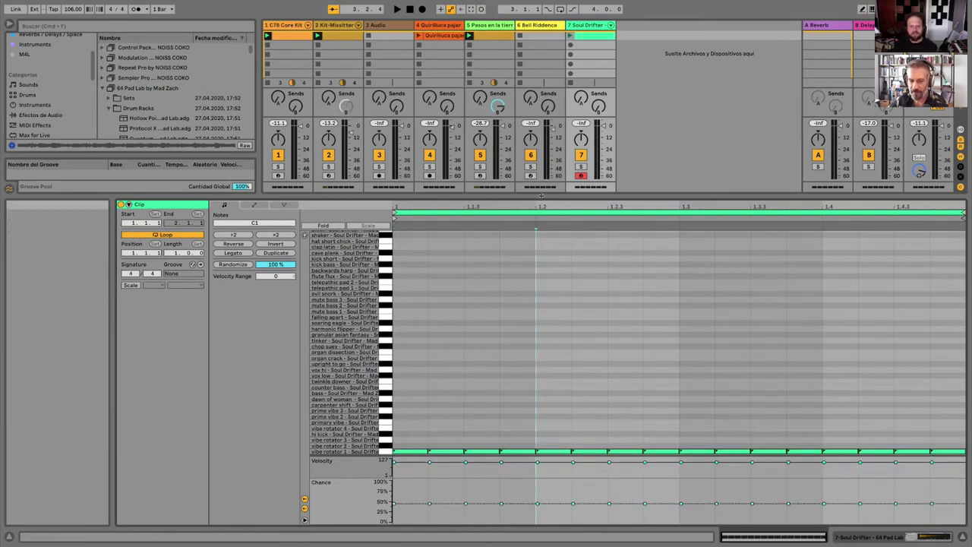
# Set the Chance of all the Soul Drifter clip's notes to 29% and launch the clip.
pyautogui.press('super+alt+i')
pyautogui.press('super+alt+i')
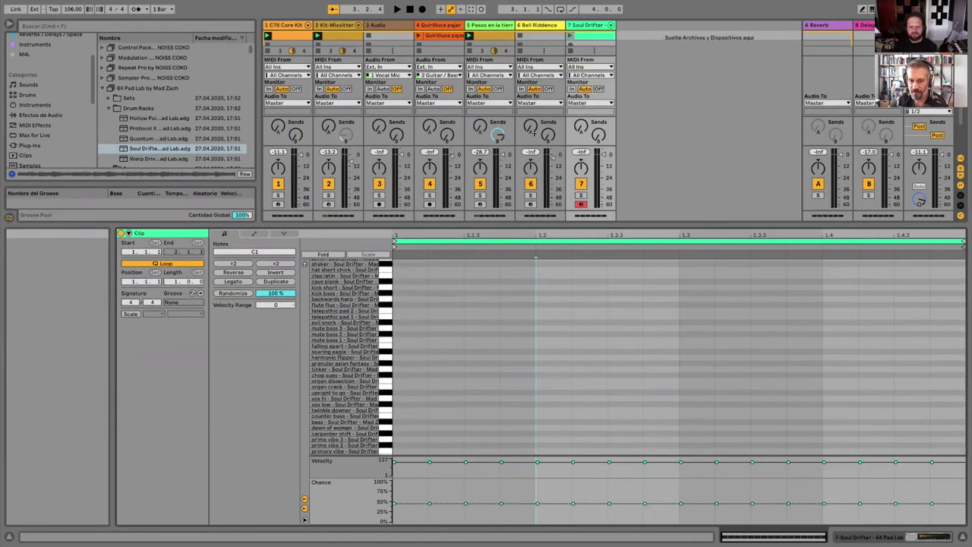
pyautogui.press('super+alt+m')
pyautogui.press('super+a')
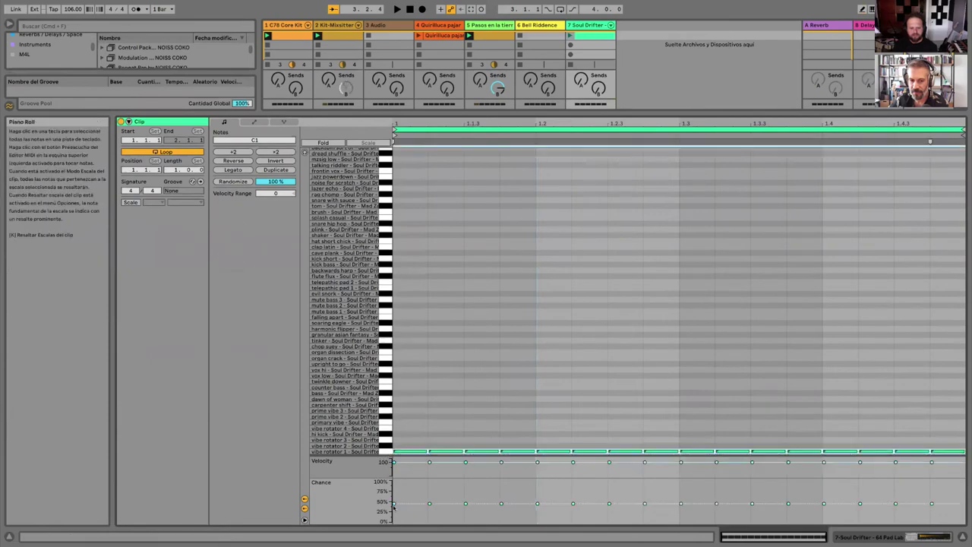
pyautogui.moveTo(394, 504); pyautogui.dragTo(394, 511)
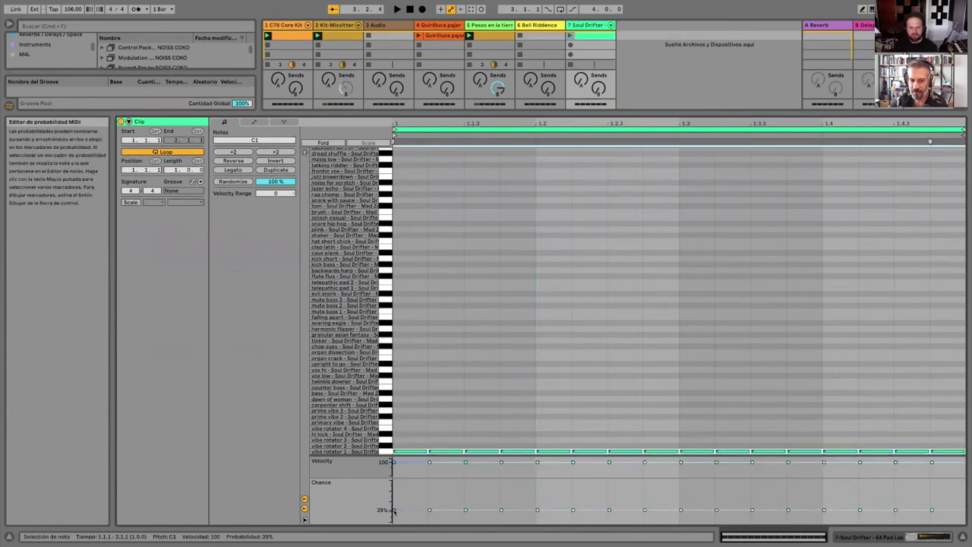
pyautogui.click(570, 36)
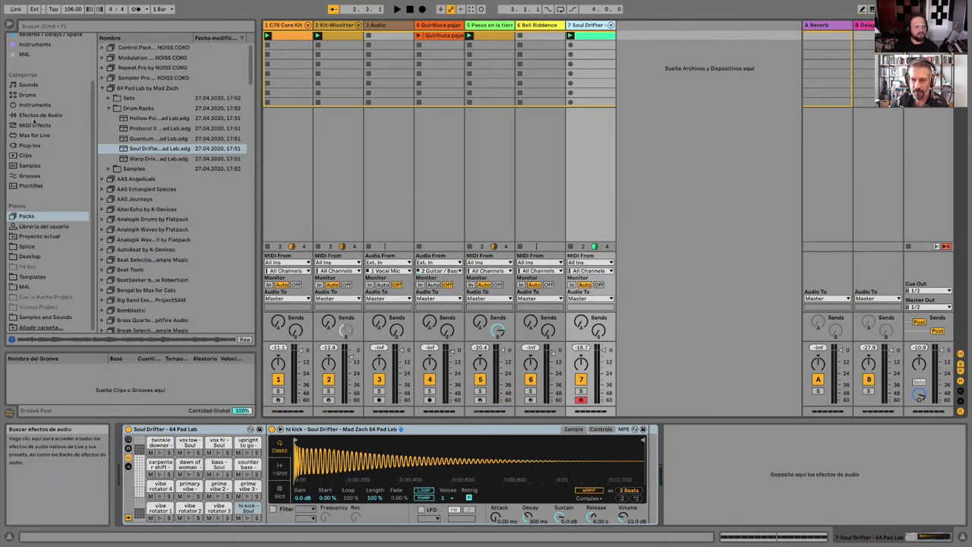
# Insert the Random MIDI effect ahead of the Soul Drifter rack and set its Chance to 90%.
pyautogui.click(53, 125)
pyautogui.click(126, 148)
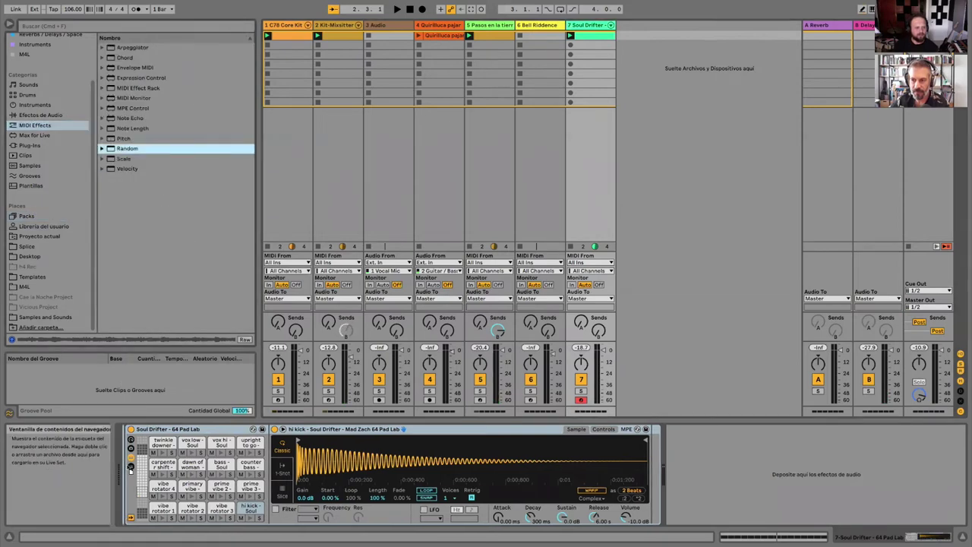
pyautogui.press('Return')
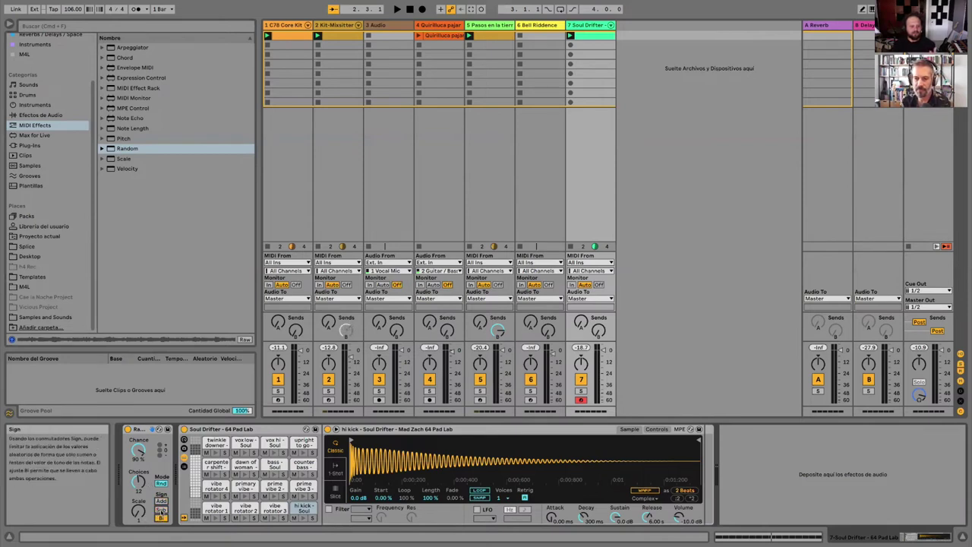
# Set Random's Choices to 16, Scale to 4 and Sign to Add, and play the set to hear the Soul Drifter clip.
pyautogui.moveTo(139, 475)
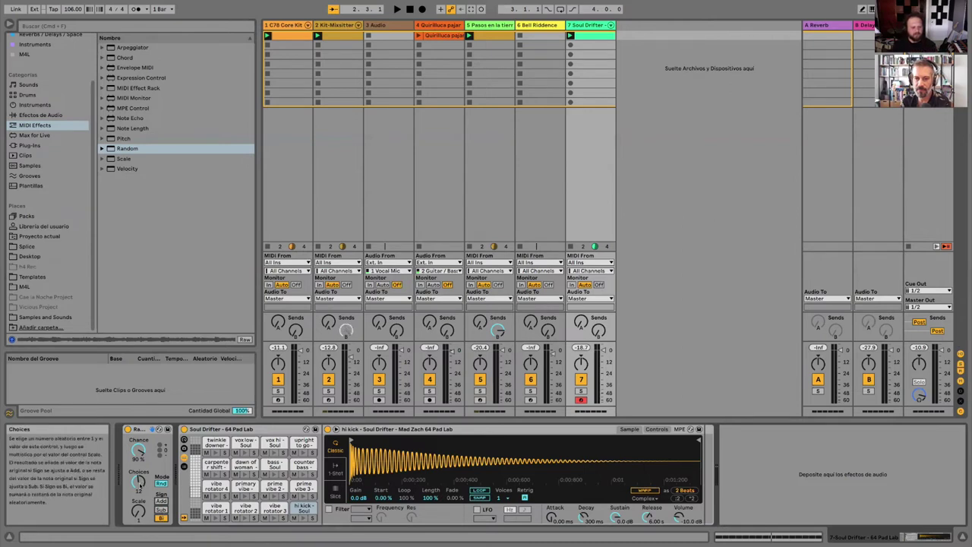
pyautogui.moveTo(138, 507)
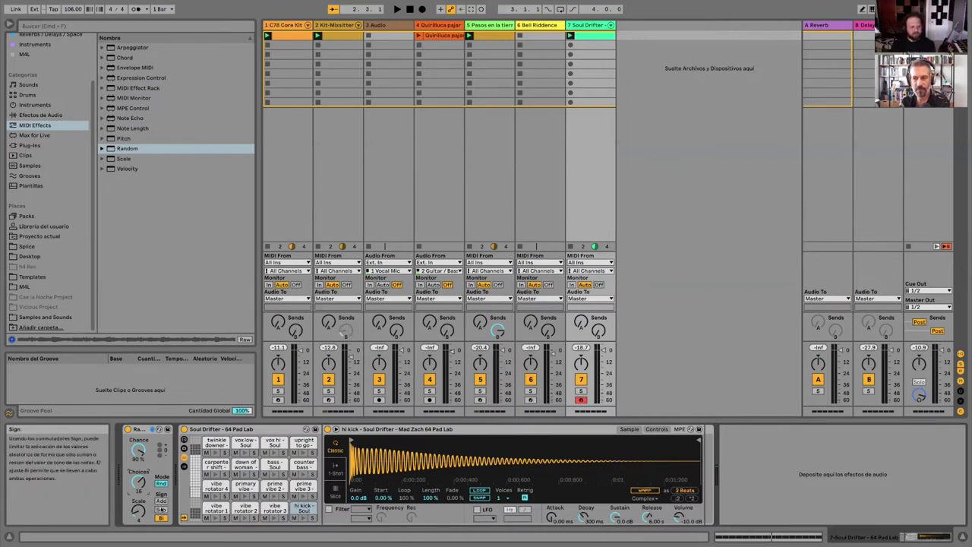
pyautogui.moveTo(163, 437)
pyautogui.moveTo(139, 448)
pyautogui.press('space')
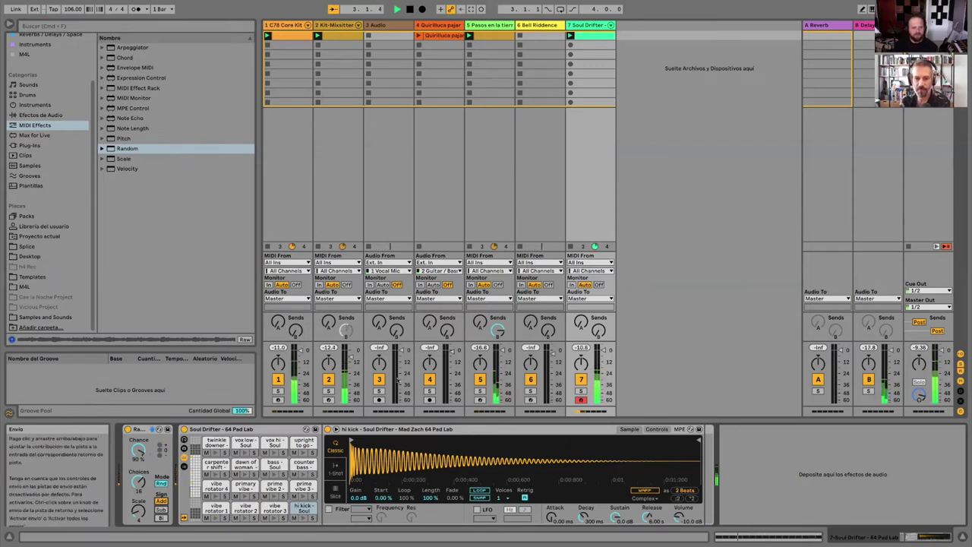
pyautogui.doubleClick(600, 35)
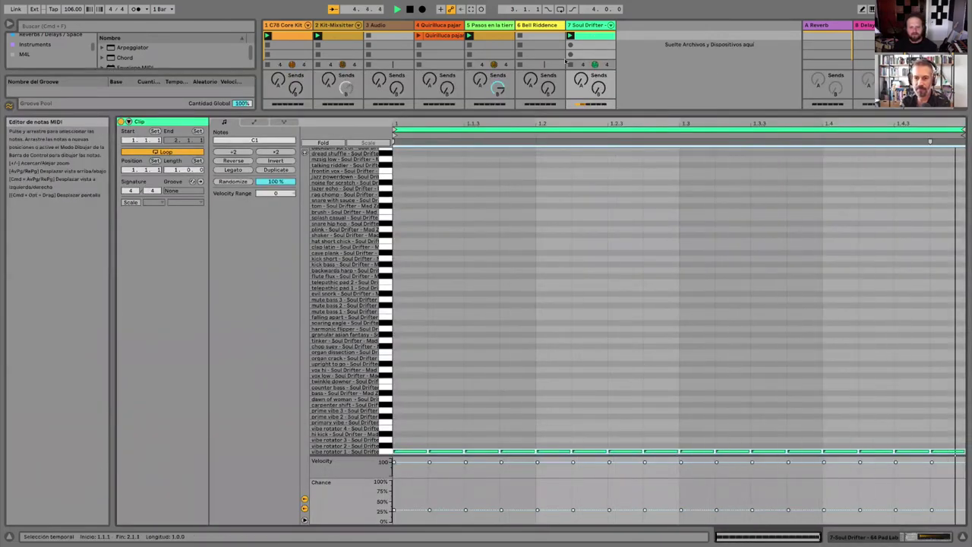
pyautogui.click(585, 26)
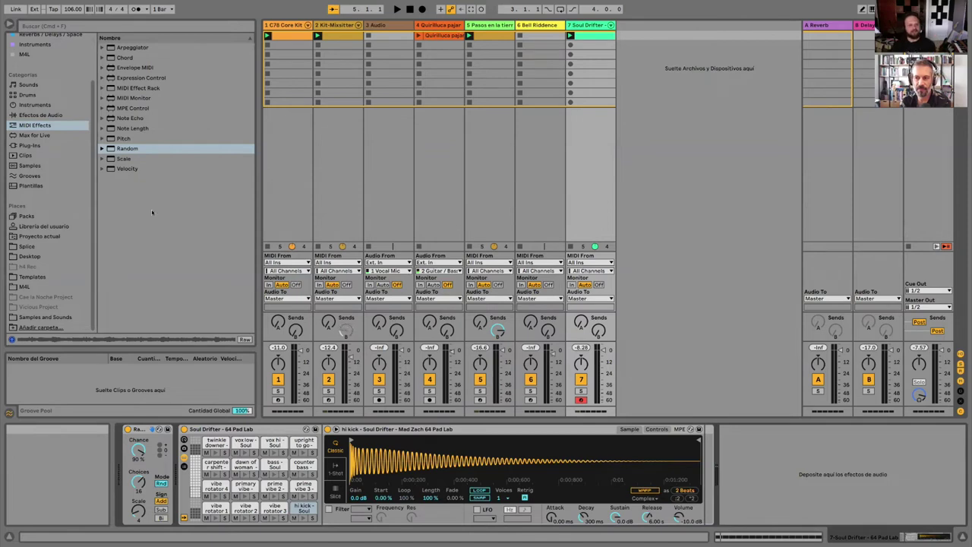
# Add the Grain Delay audio effect after the Soul Drifter rack.
pyautogui.click(27, 114)
pyautogui.scroll(-3, 132, 248)
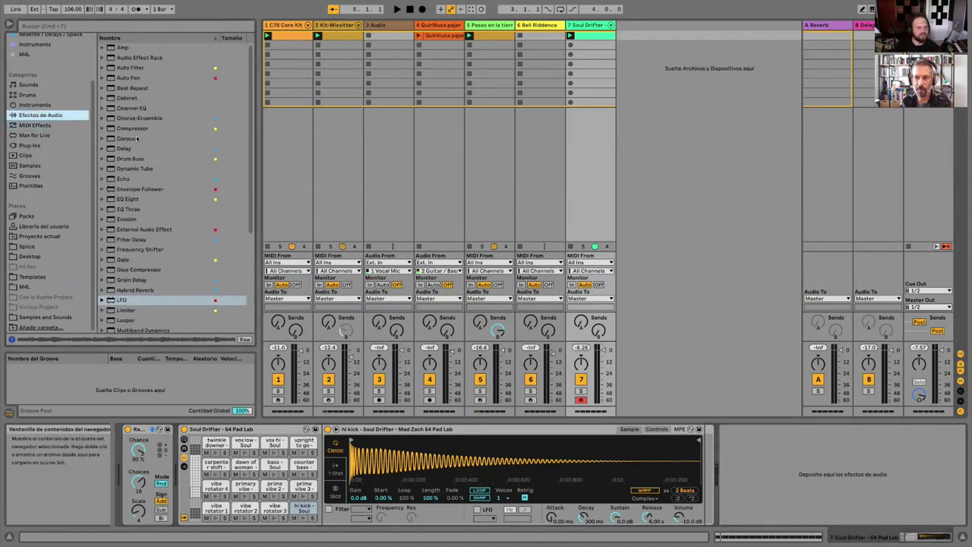
pyautogui.scroll(-4, 132, 247)
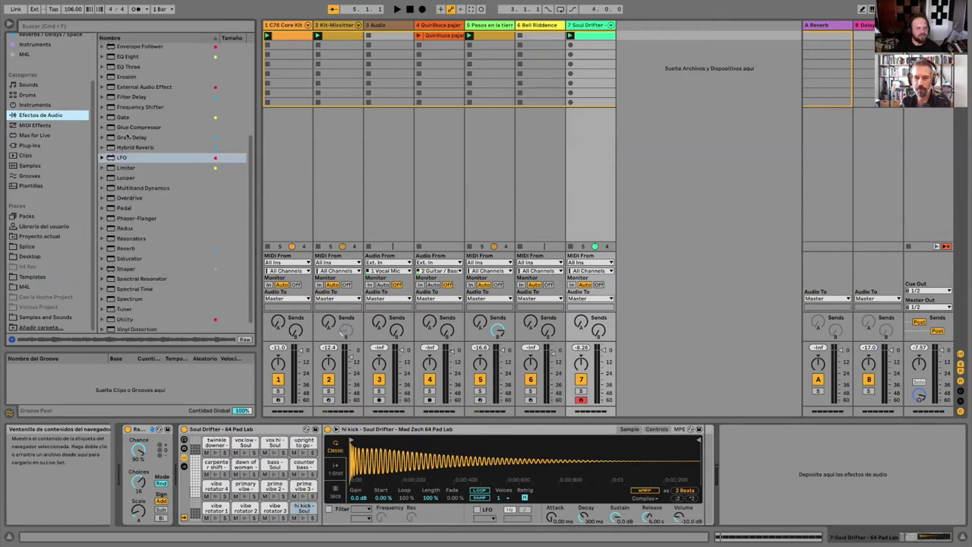
pyautogui.click(129, 137)
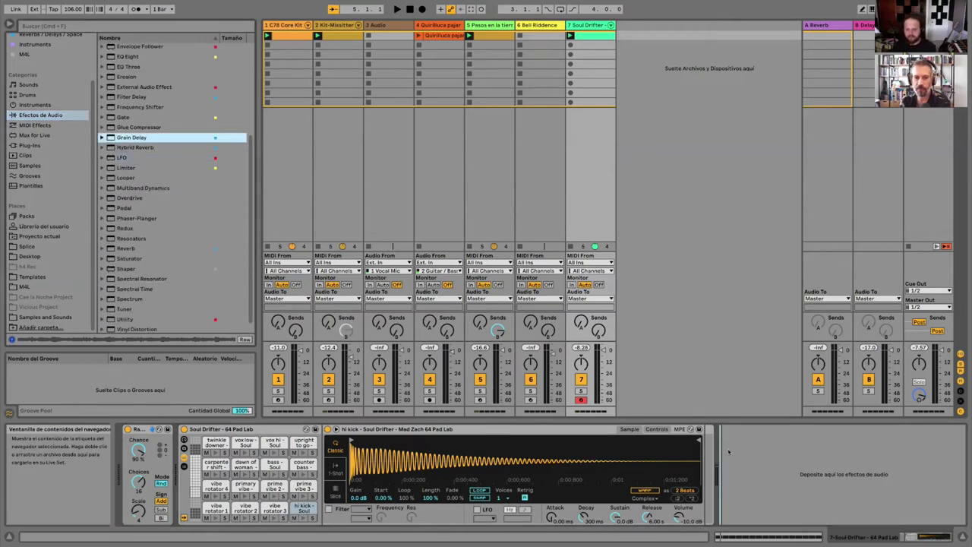
pyautogui.moveTo(728, 450); pyautogui.dragTo(730, 451)
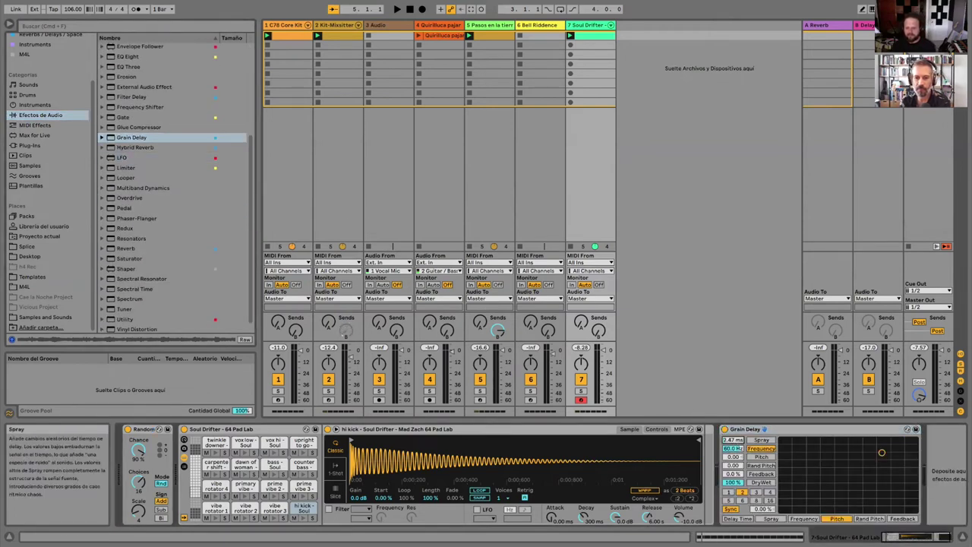
# Set Random's Chance to 100% and, with the Soul Drifter track soloed, Grain Delay's Spray to 500 ms and Frequency to 18.8 Hz.
pyautogui.moveTo(882, 453); pyautogui.dragTo(882, 476)
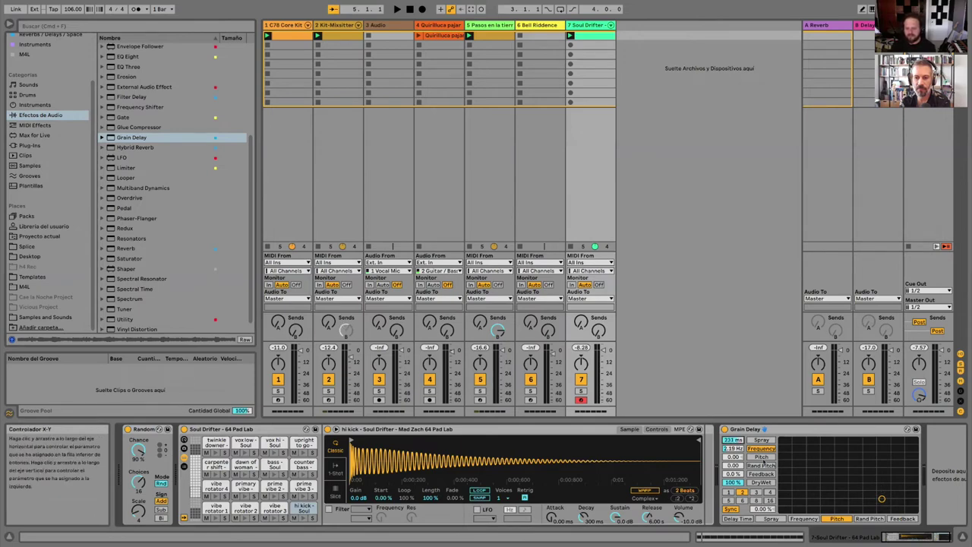
pyautogui.press('space')
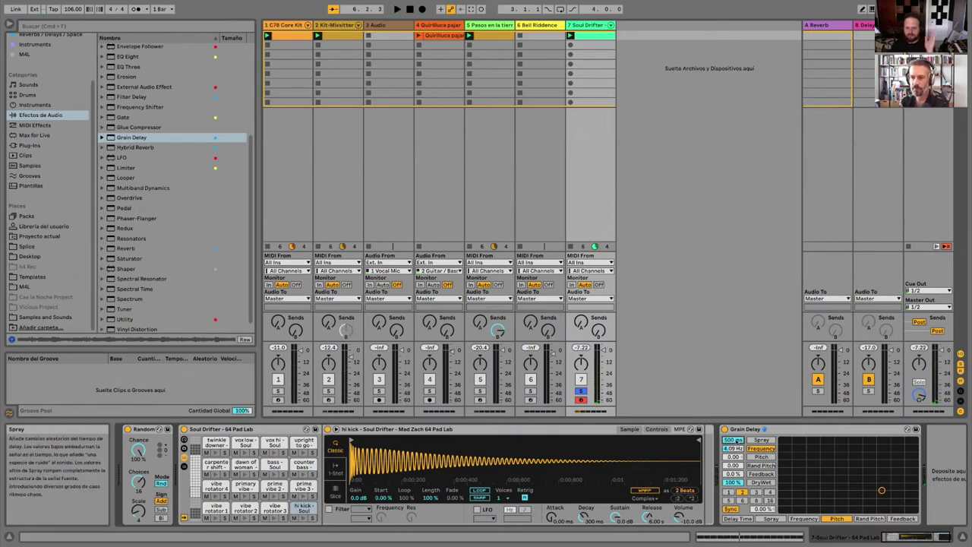
pyautogui.moveTo(733, 449); pyautogui.dragTo(733, 427)
pyautogui.press('space')
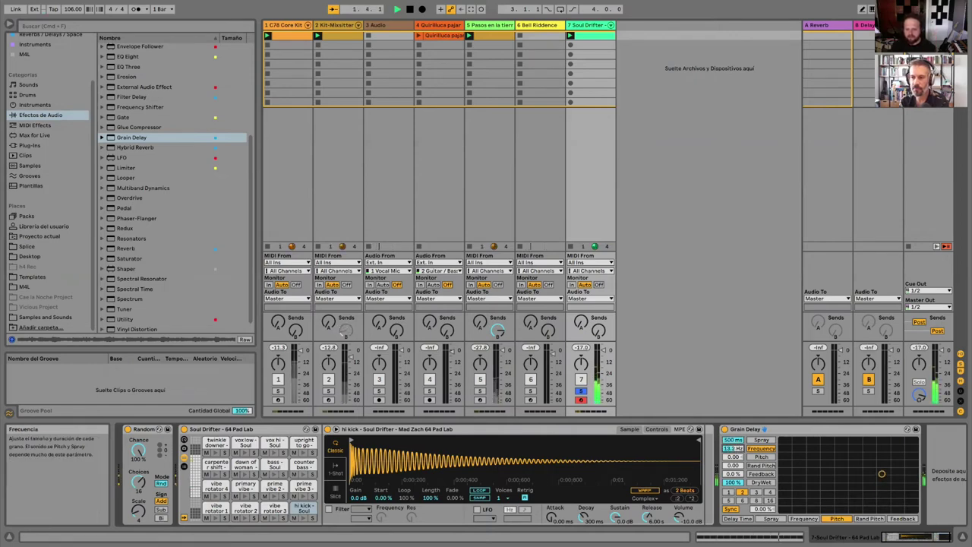
pyautogui.moveTo(733, 423); pyautogui.dragTo(733, 423)
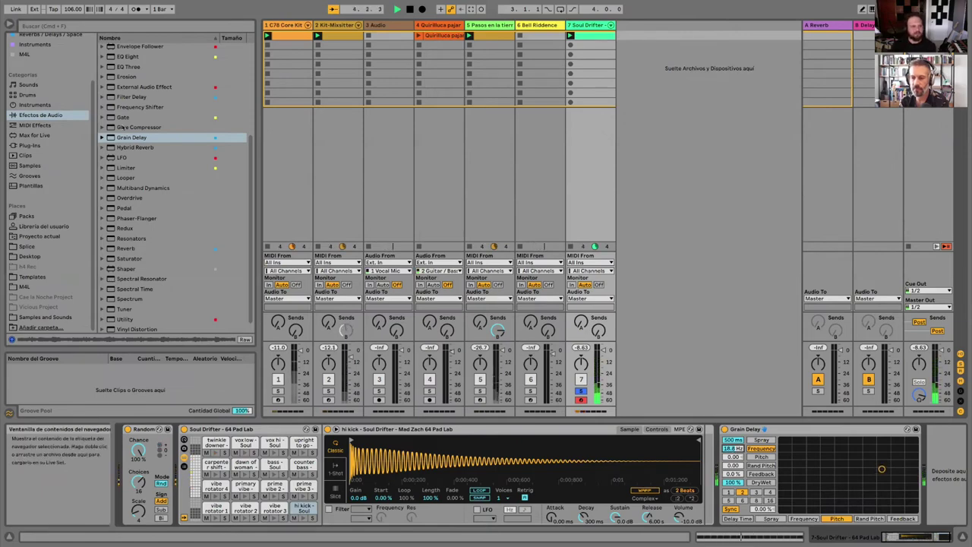
# Insert the Envelope MIDI effect between Random and the Soul Drifter rack.
pyautogui.click(118, 158)
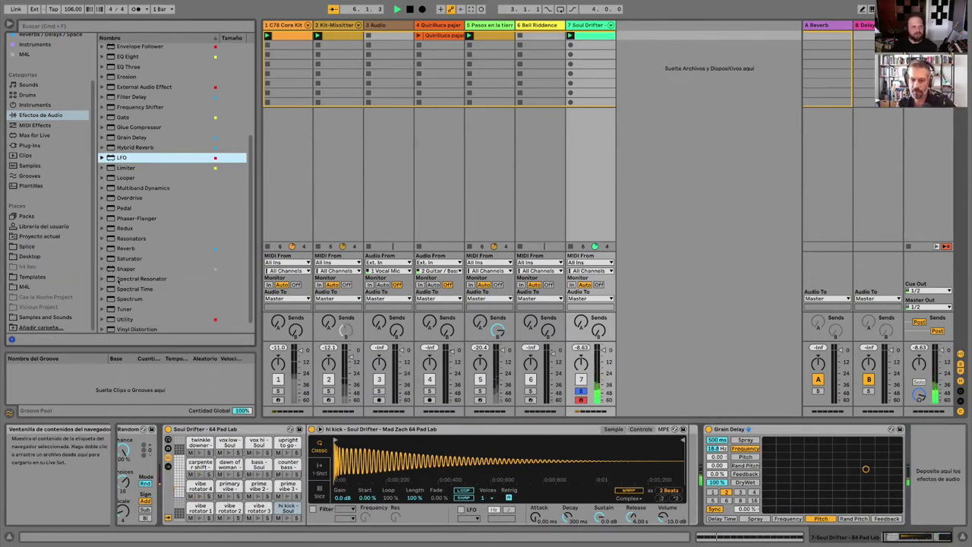
pyautogui.scroll(-1, 119, 282)
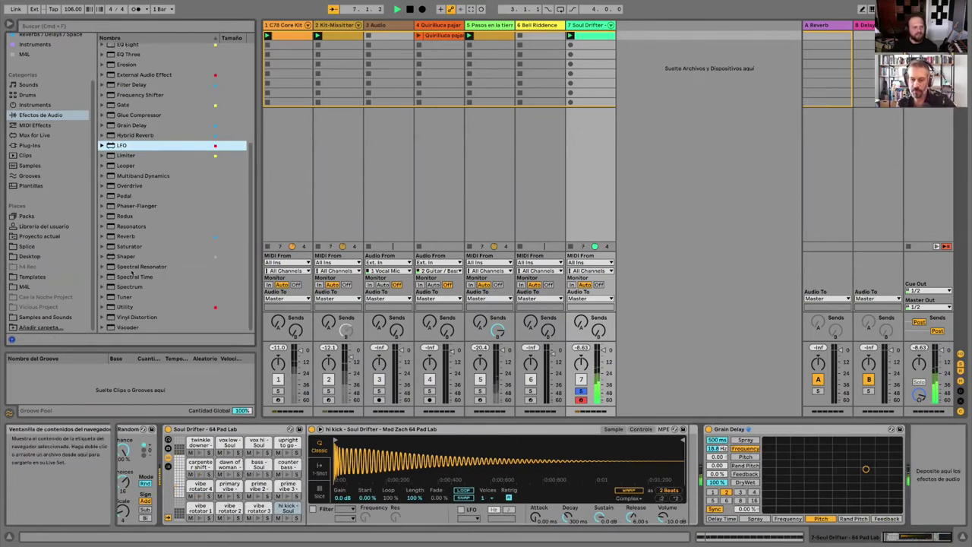
pyautogui.click(42, 115)
pyautogui.scroll(1, 139, 111)
pyautogui.scroll(5, 136, 121)
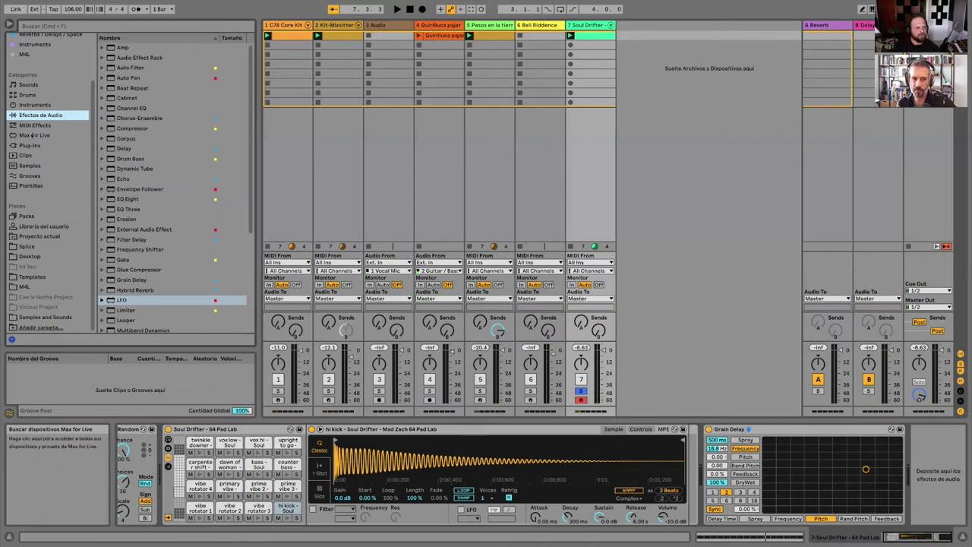
pyautogui.scroll(3, 58, 105)
pyautogui.click(35, 168)
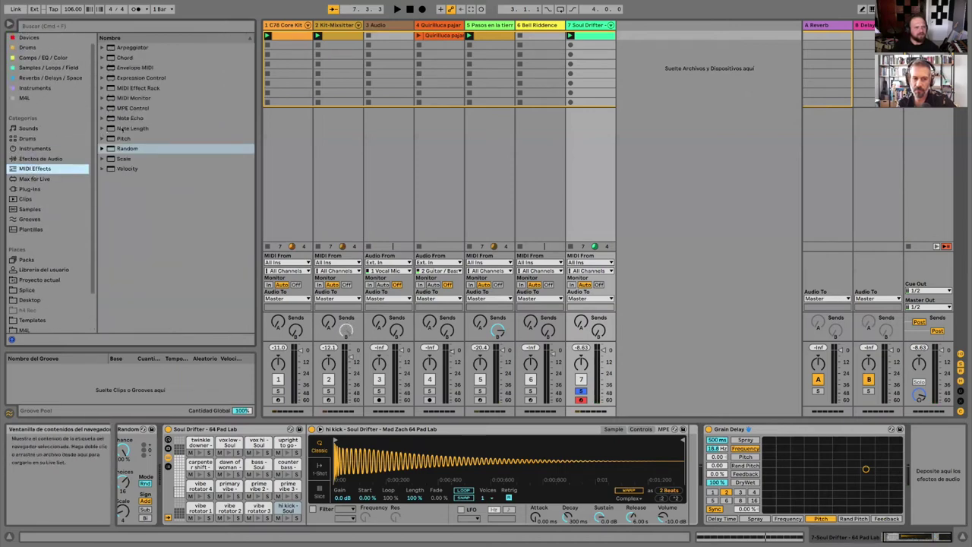
pyautogui.click(125, 67)
pyautogui.moveTo(125, 67); pyautogui.dragTo(166, 476)
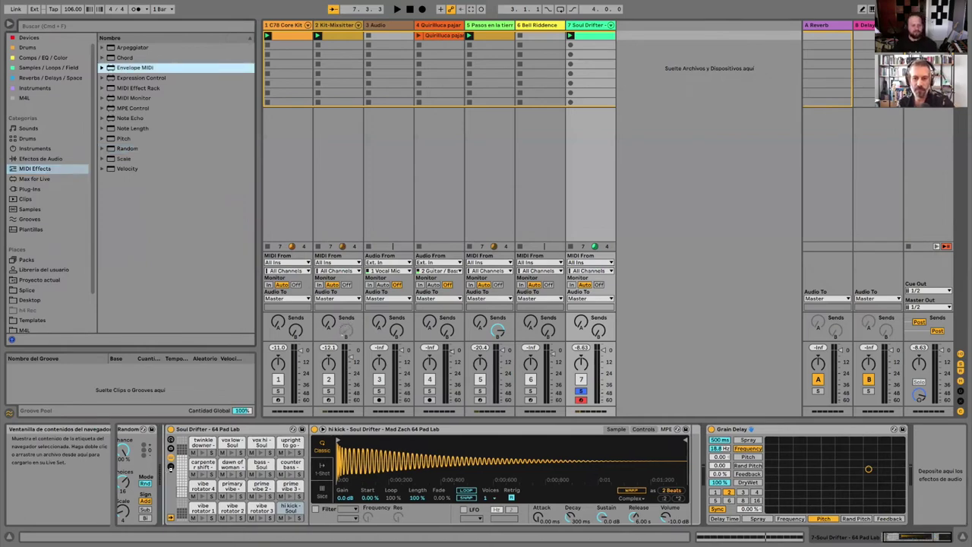
pyautogui.press('Return')
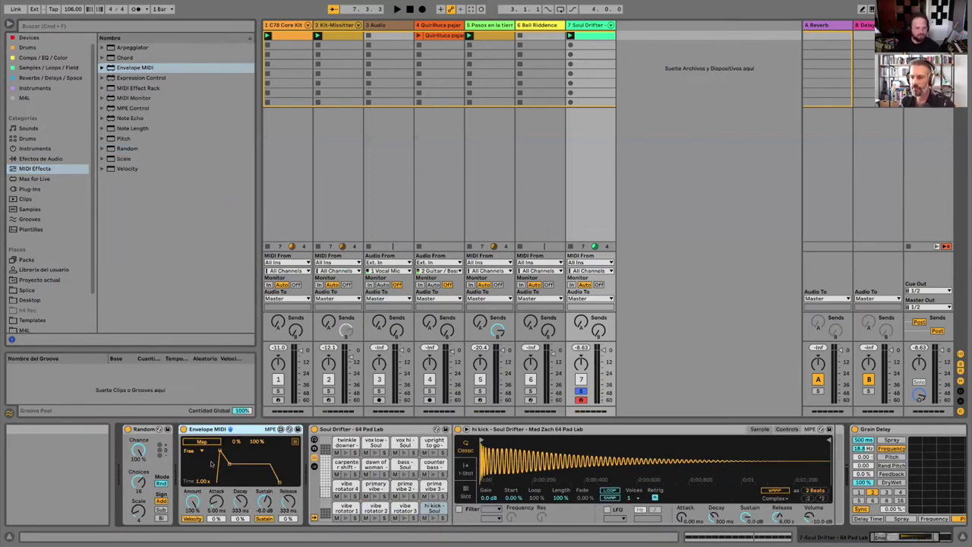
# Lengthen Envelope MIDI's Attack to about 6.57 s, map it to Grain Delay's Frequency and play the result.
pyautogui.moveTo(219, 451); pyautogui.dragTo(231, 451)
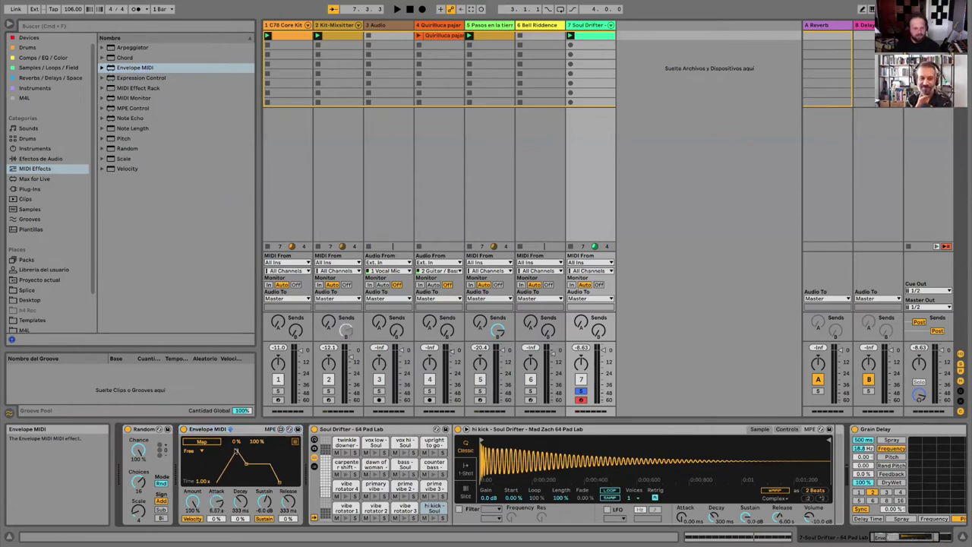
pyautogui.click(202, 442)
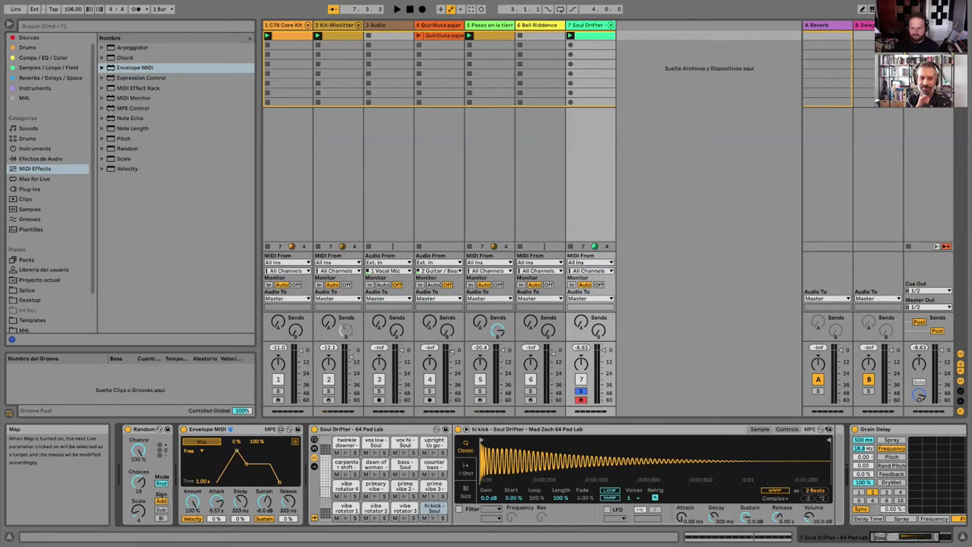
pyautogui.hscroll(1, 486, 475)
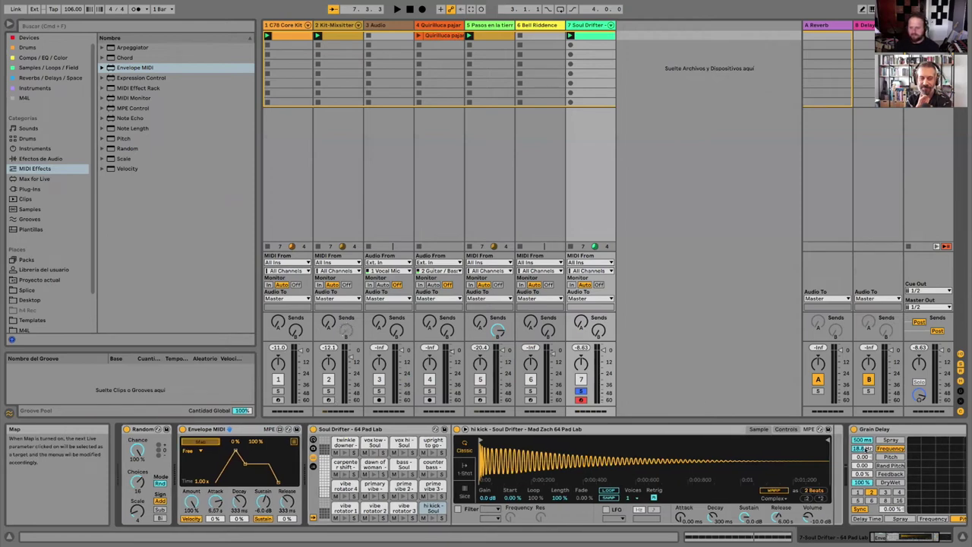
pyautogui.click(861, 449)
pyautogui.press('space')
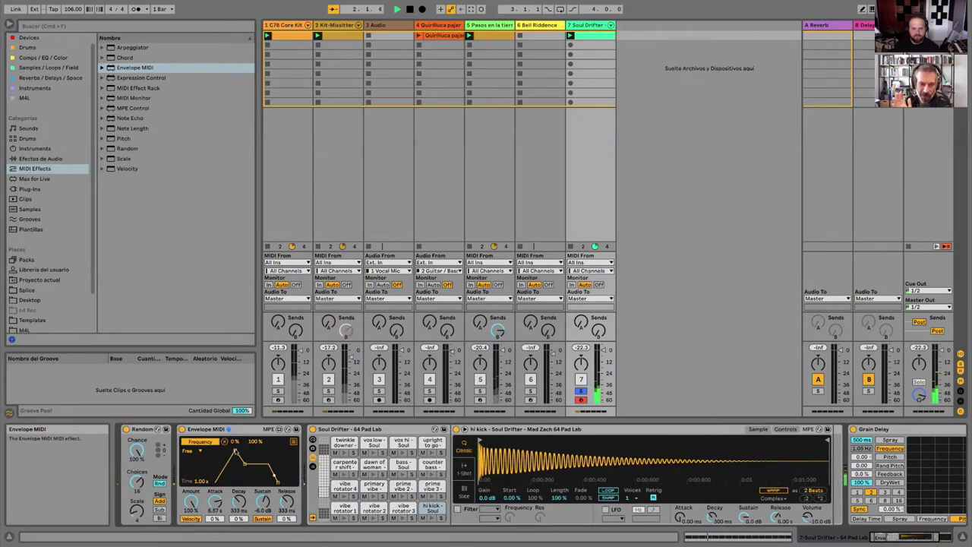
# Shorten Envelope MIDI's Attack to about 20.8 ms and map the envelope to Grain Delay's Frequency.
pyautogui.hscroll(1, 236, 453)
pyautogui.moveTo(235, 453); pyautogui.dragTo(216, 453)
pyautogui.hscroll(-1, 216, 451)
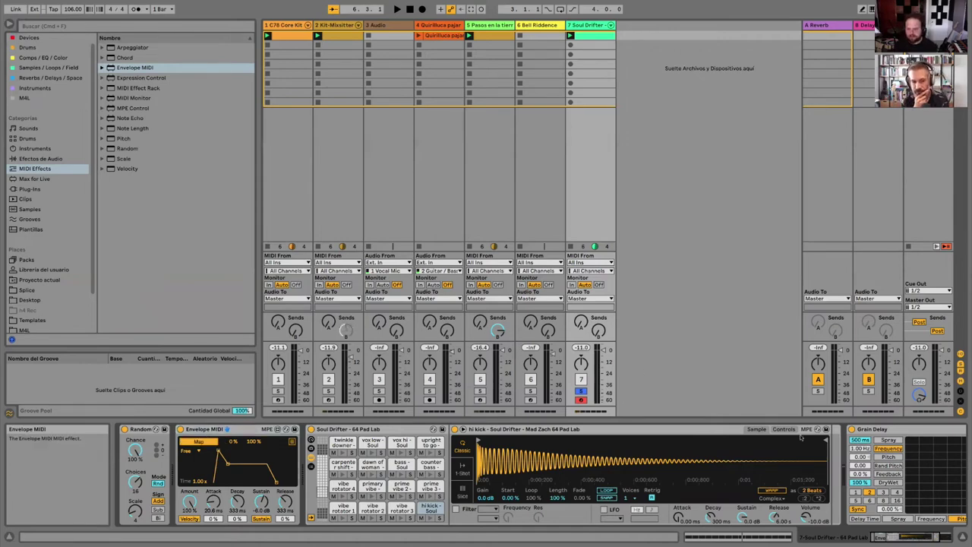
pyautogui.click(861, 448)
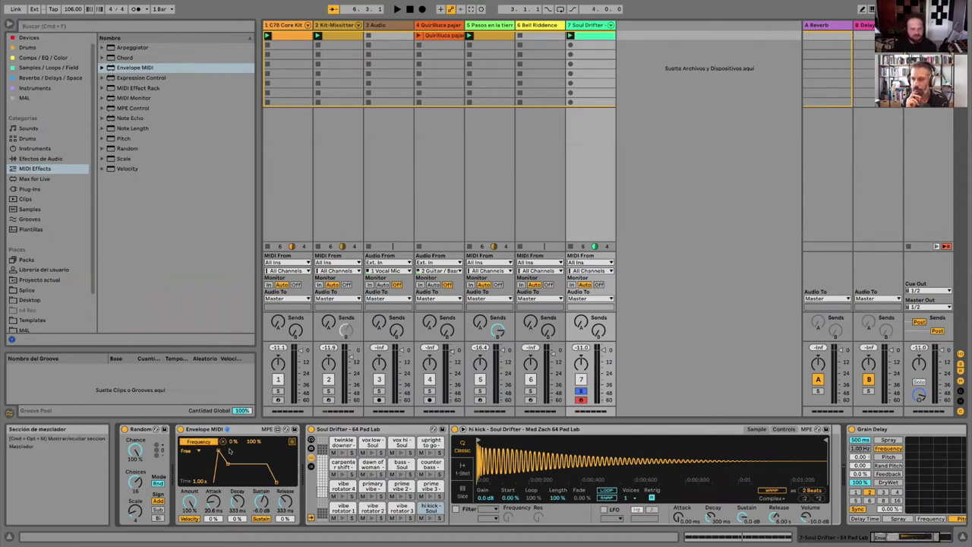
# Map Envelope MIDI's second target to the C78 Core Kit track's Reverb send, unsolo Soul Drifter and set its track volume to -0.5 dB.
pyautogui.click(292, 441)
pyautogui.click(198, 451)
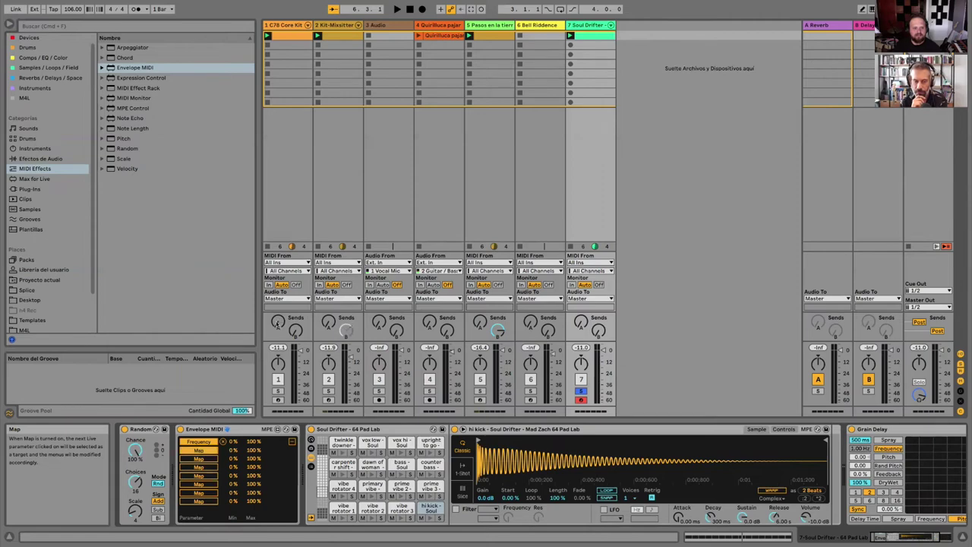
pyautogui.click(278, 324)
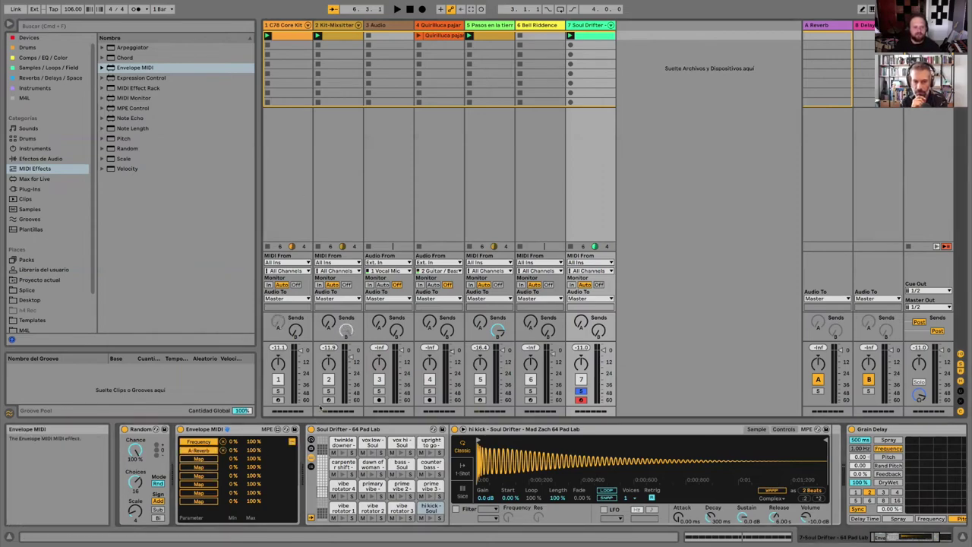
pyautogui.press('space')
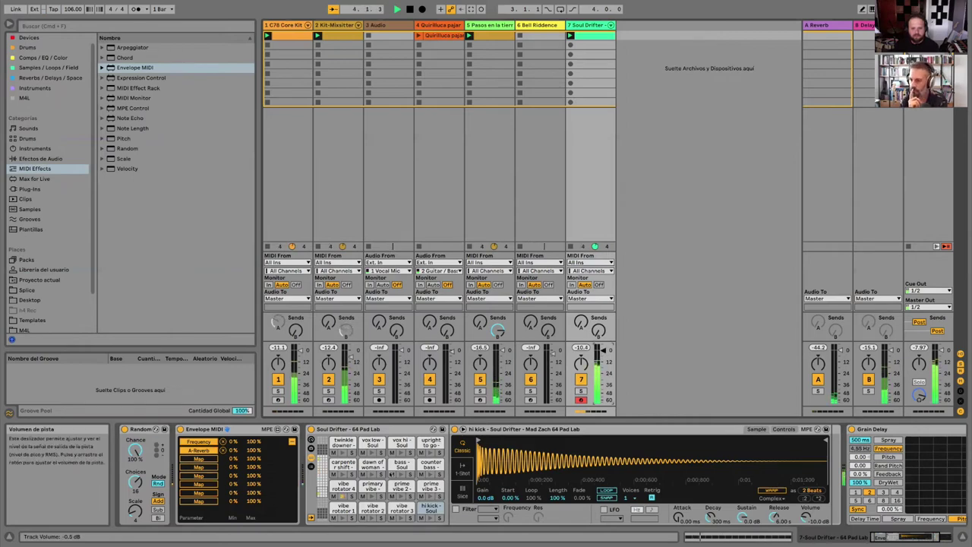
pyautogui.press('space')
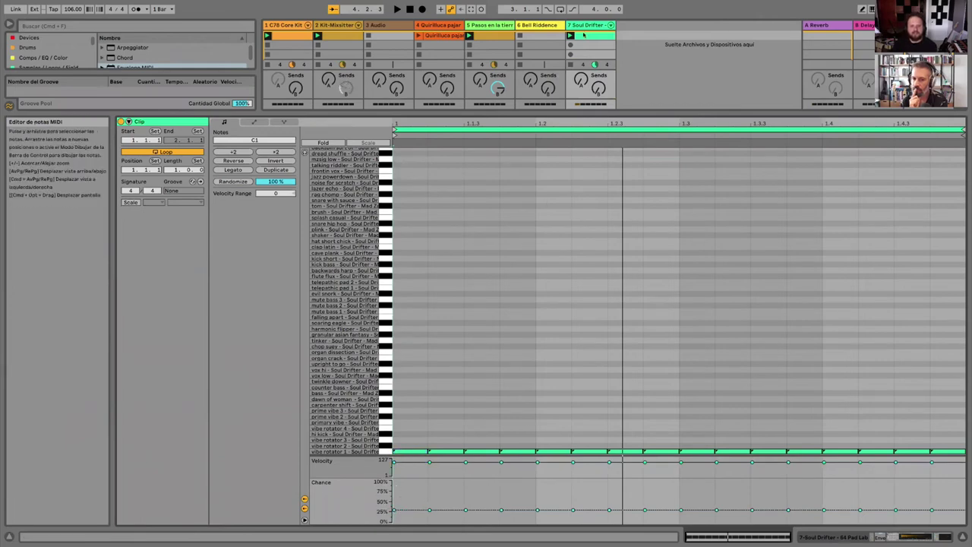
# Review the Soul Drifter track's device chain: Random, Envelope MIDI, the drum rack and Grain Delay.
pyautogui.doubleClick(589, 26)
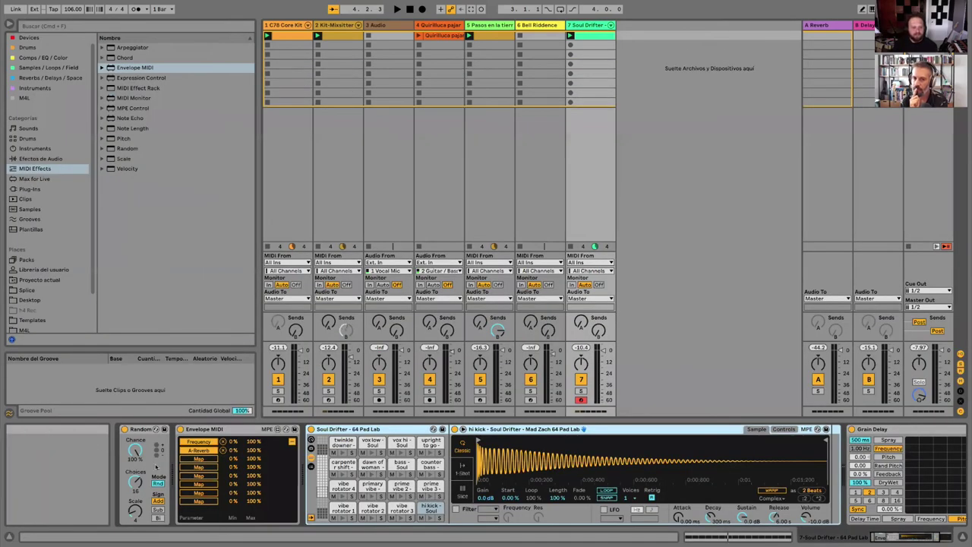
pyautogui.click(136, 430)
pyautogui.click(135, 450)
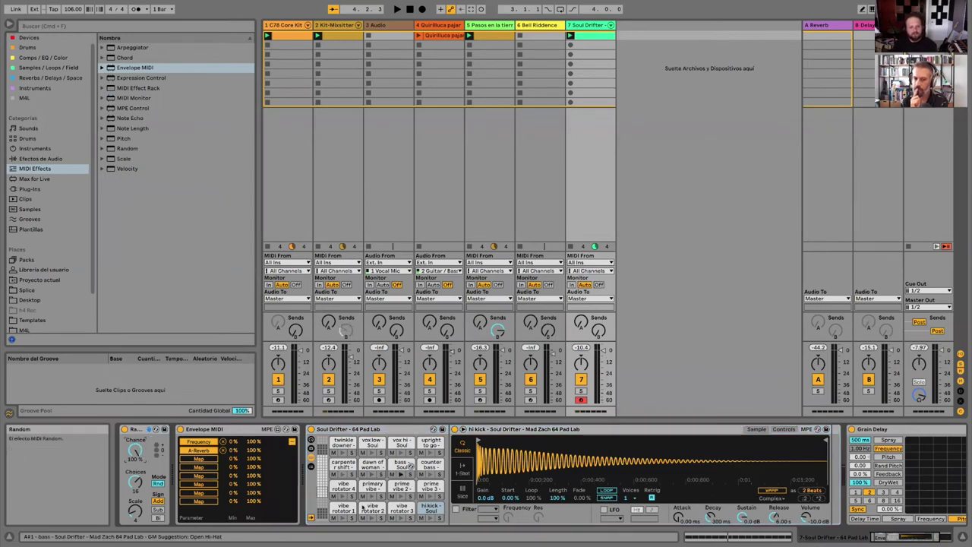
pyautogui.click(363, 430)
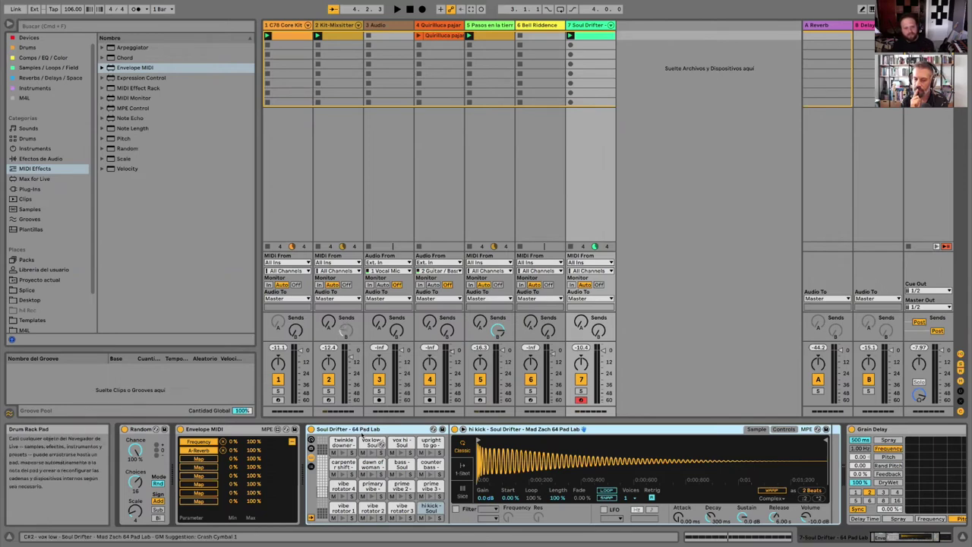
pyautogui.click(236, 430)
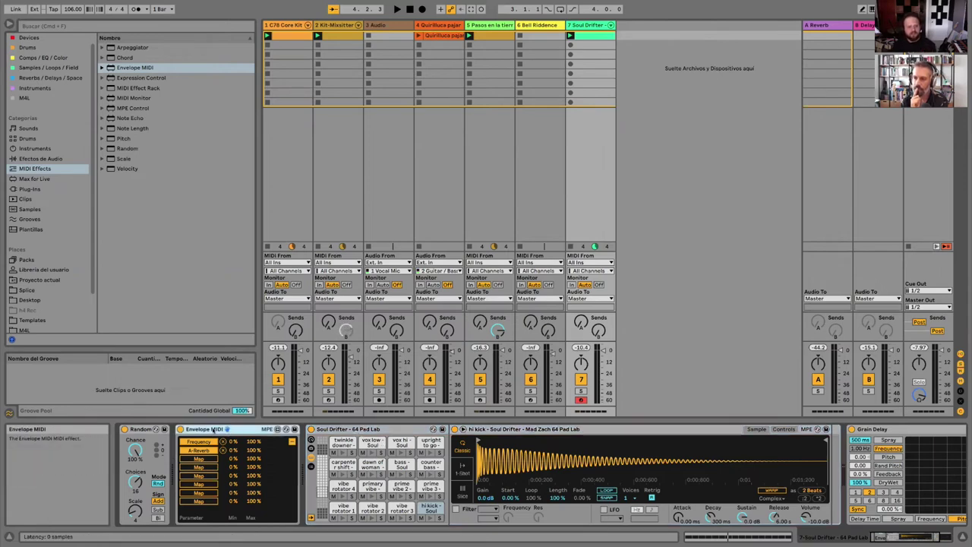
pyautogui.hscroll(3, 748, 429)
pyautogui.click(749, 429)
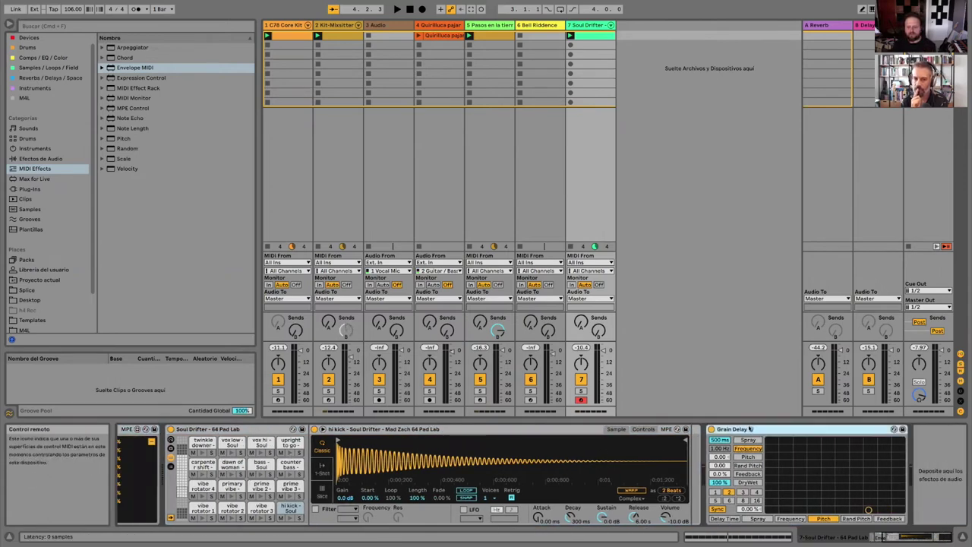
pyautogui.hscroll(-1, 737, 437)
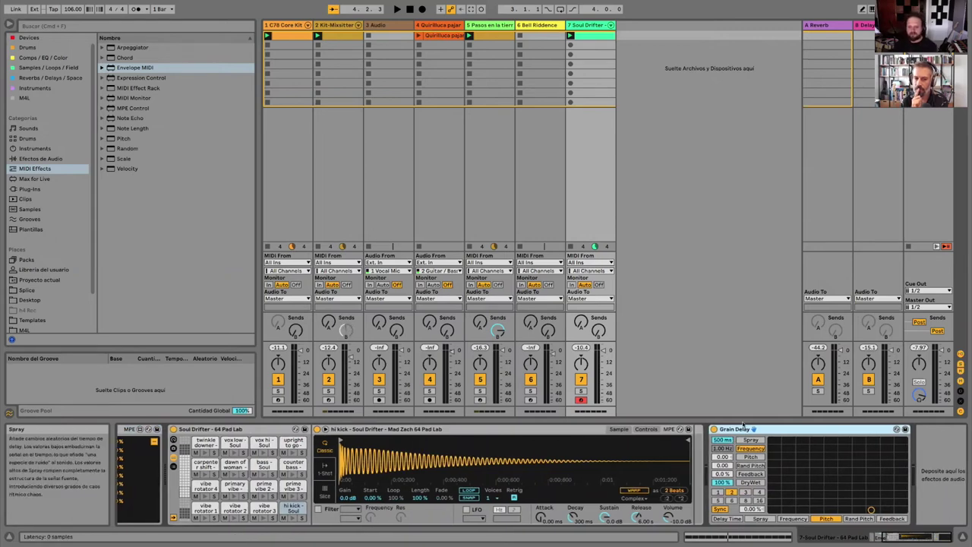
pyautogui.hscroll(-10, 743, 430)
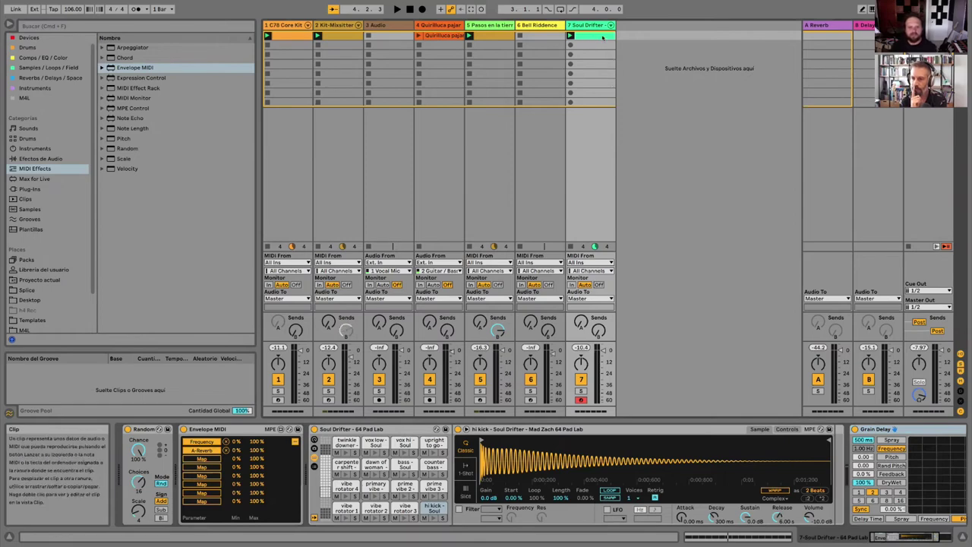
# Raise the C78 Core Kit track's volume to 4.0 dB during playback and deactivate the track.
pyautogui.press('space')
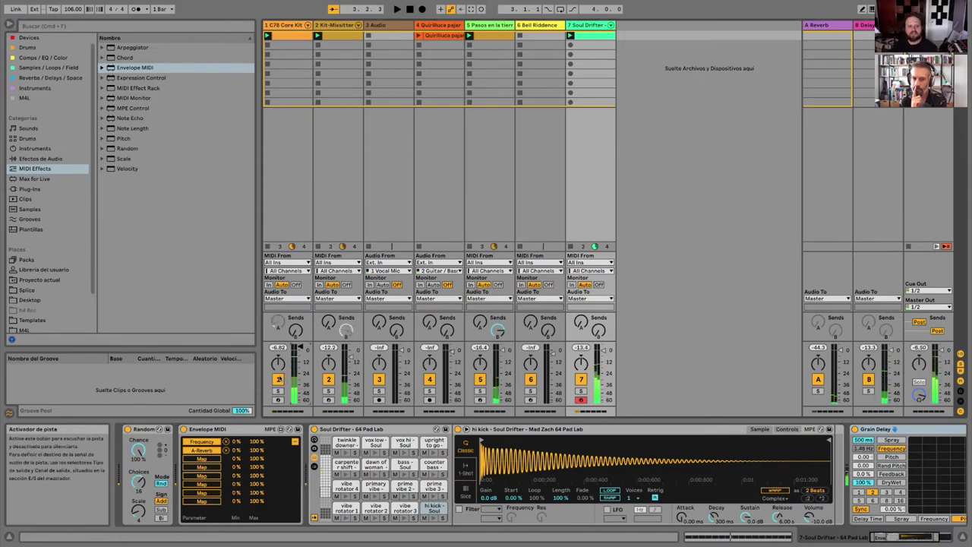
pyautogui.click(278, 379)
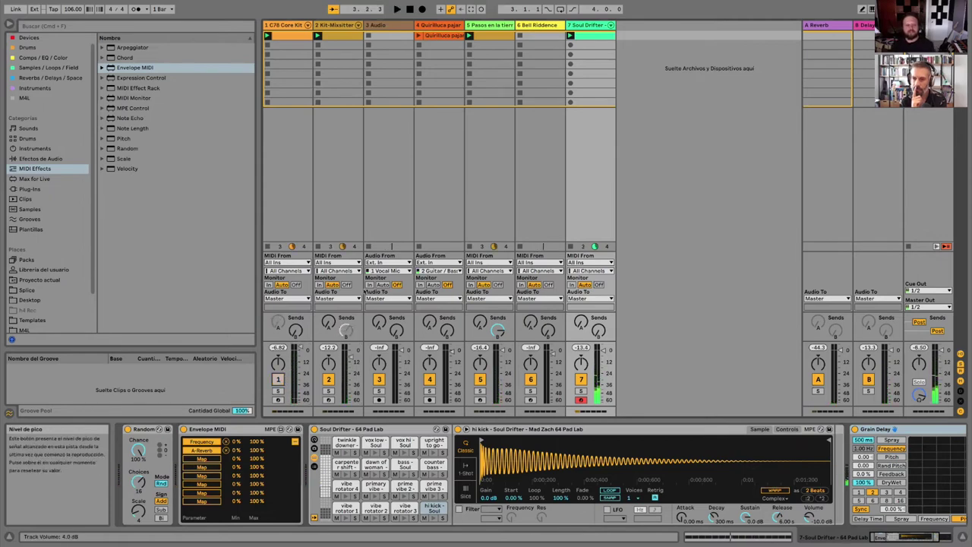